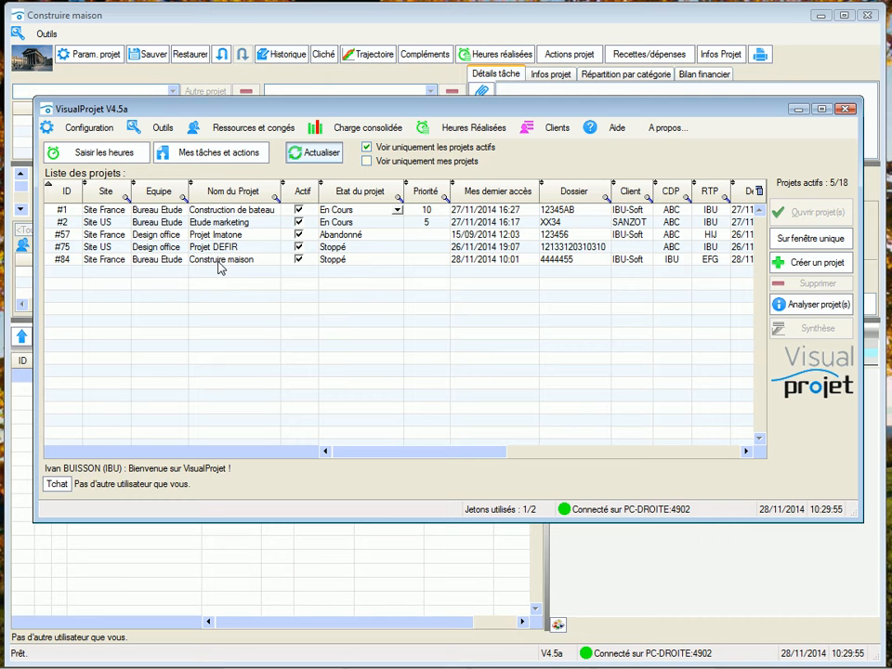
- Open the heuristic map (Carte heuristique) of the project "Construire maison"
{"action": "left_click", "coordinate": [795, 264]}
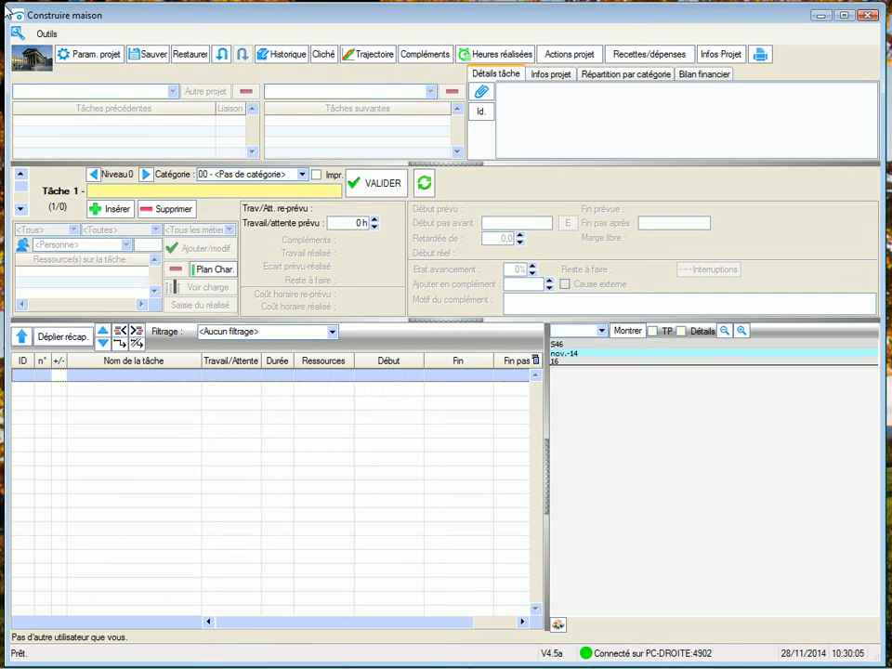
{"action": "left_click", "coordinate": [44, 34]}
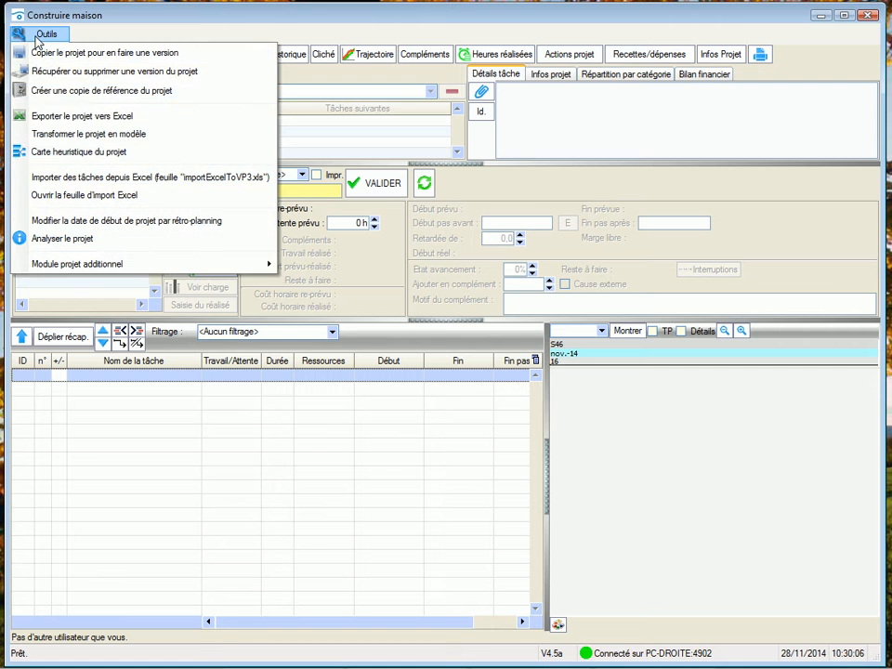
{"action": "left_click", "coordinate": [56, 151]}
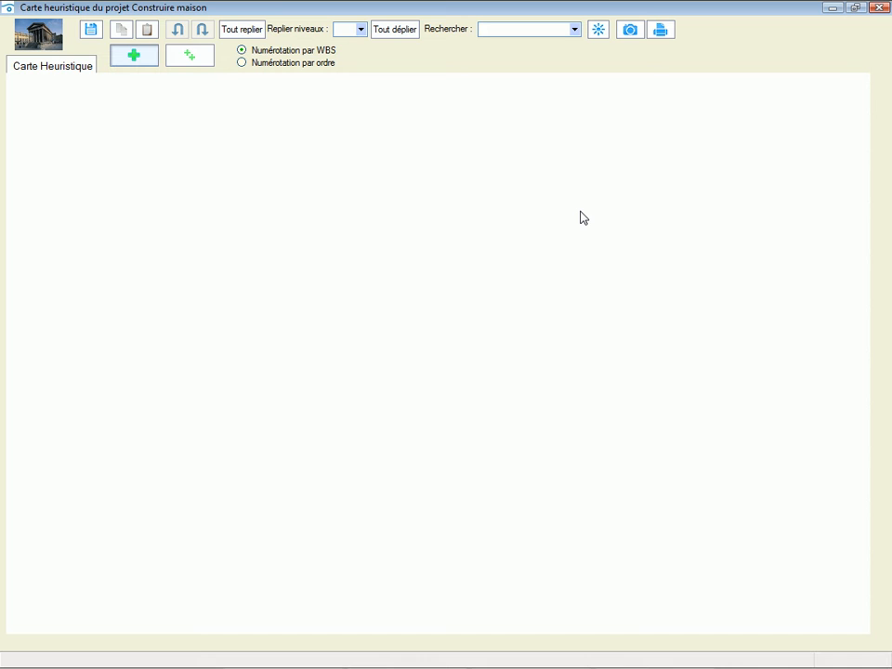
- Add a first top-level element named "Construire une maison" to the empty heuristic map
{"action": "left_click", "coordinate": [144, 57]}
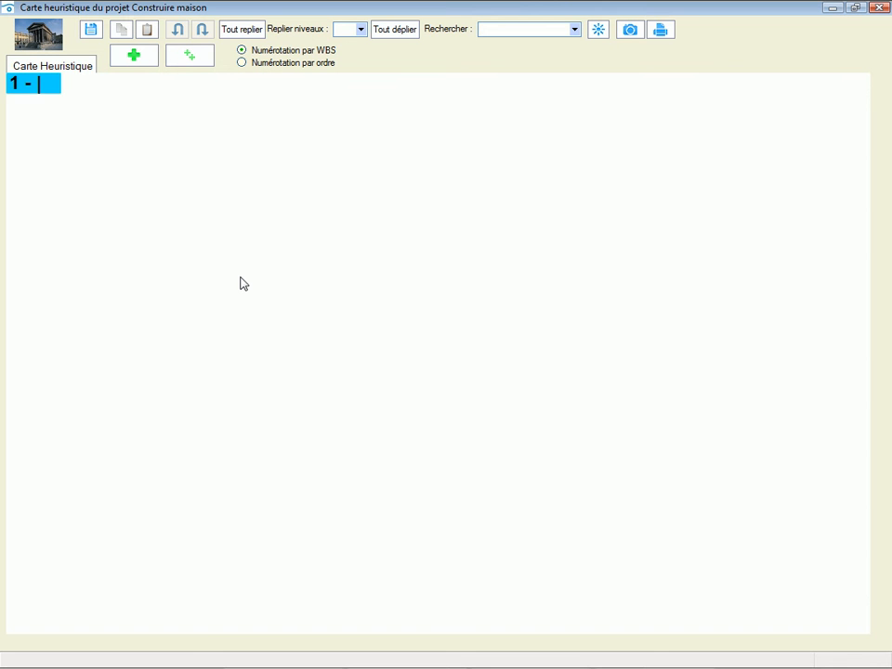
{"action": "type", "text": "Con"}
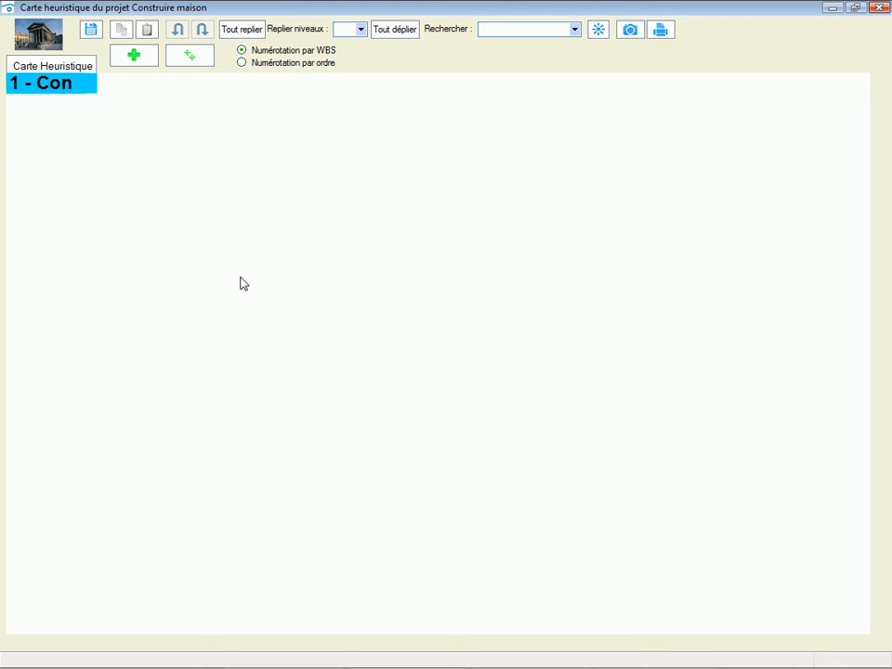
{"action": "type", "text": "struire "}
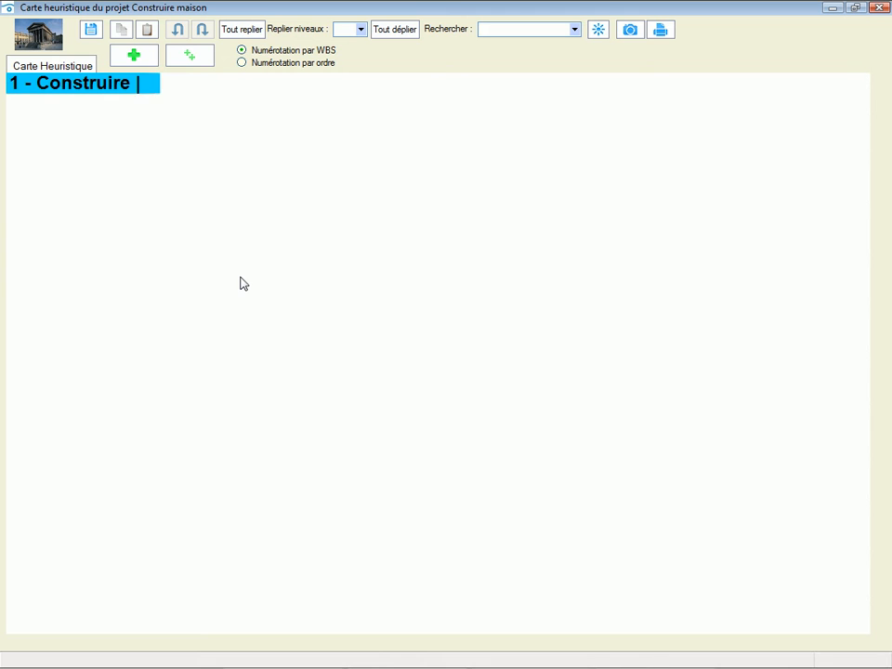
{"action": "type", "text": "une maison"}
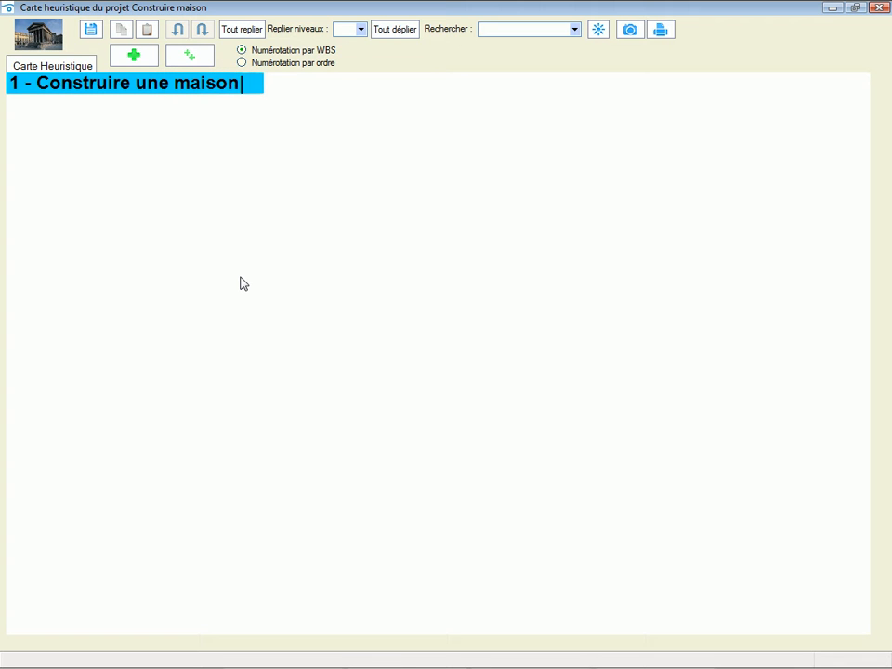
{"action": "key", "text": "Return"}
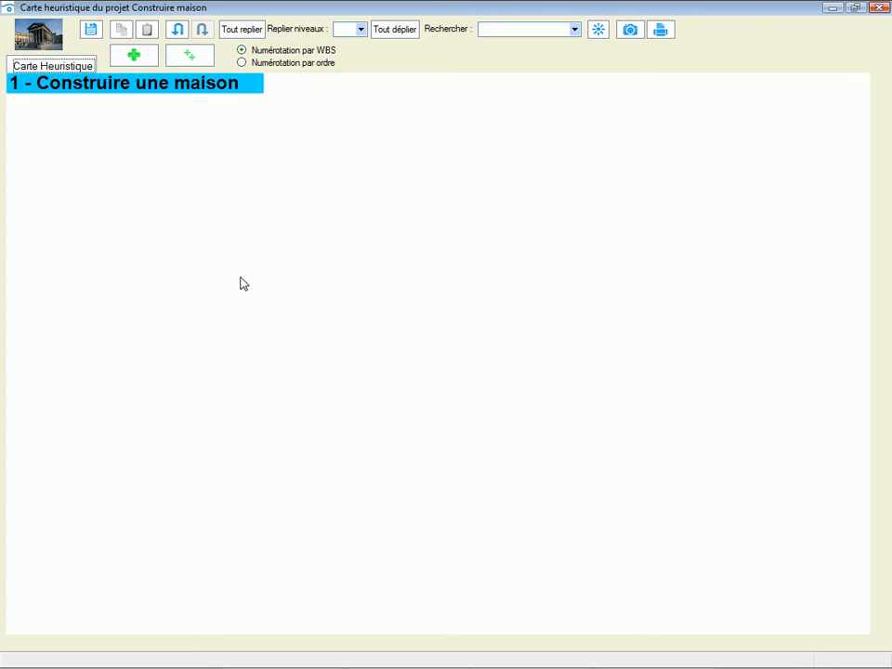
- Add a branch named "Phase étude" to the element "Construire une maison"
{"action": "left_click", "coordinate": [175, 58]}
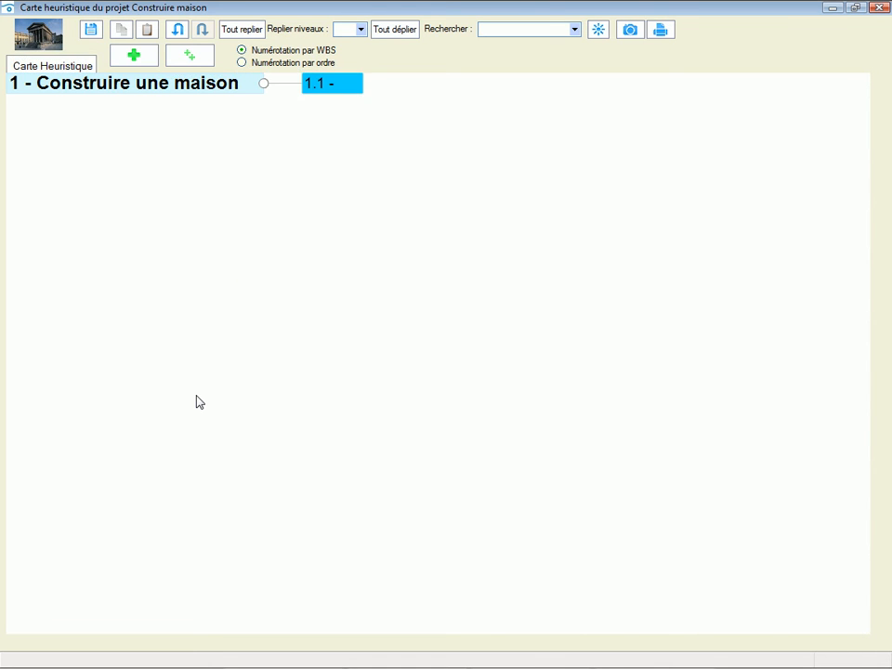
{"action": "type", "text": "Phase ét"}
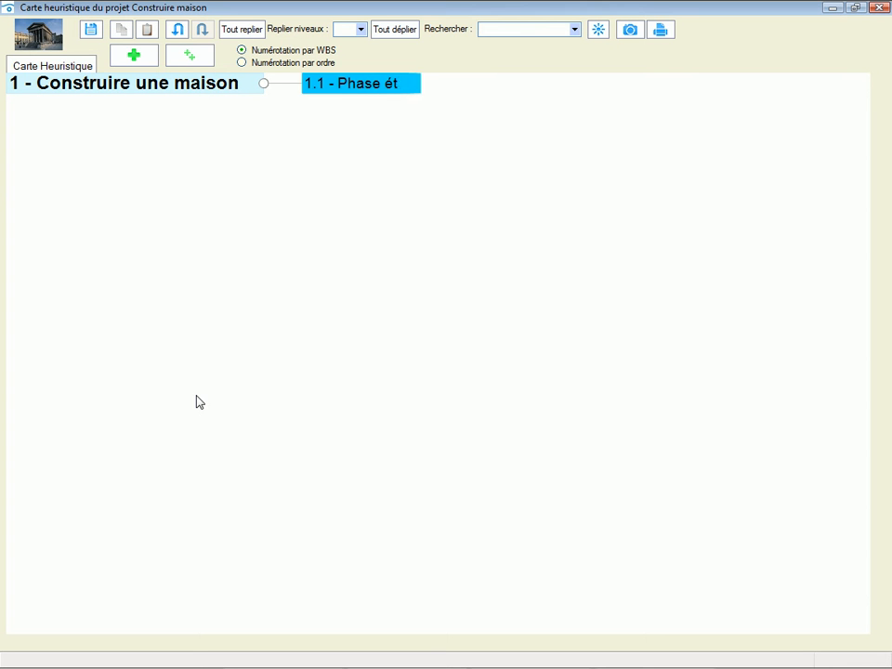
{"action": "type", "text": "ude"}
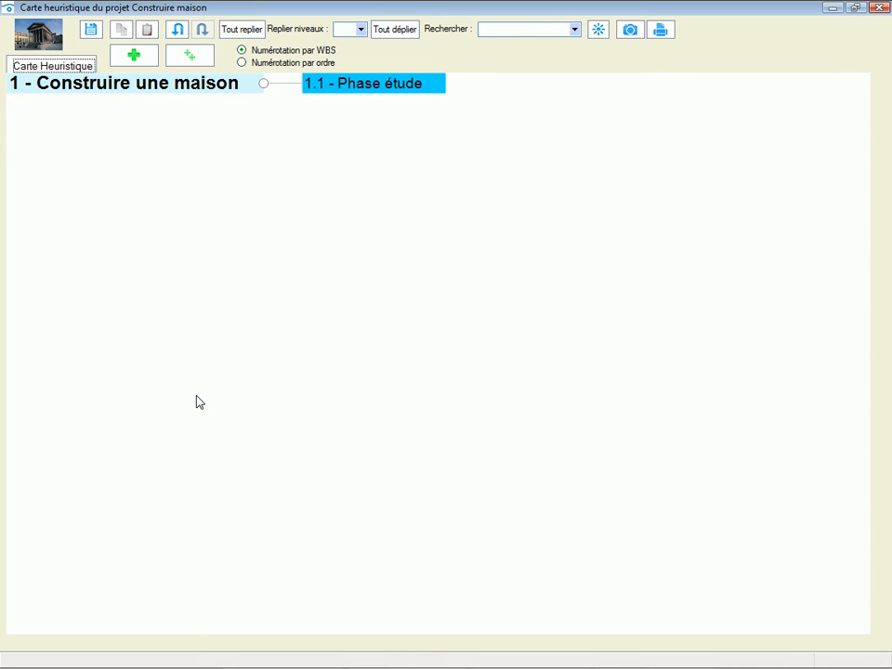
- Add a second branch named "Phase construction" to the element "Construire une maison"
{"action": "left_click", "coordinate": [183, 90]}
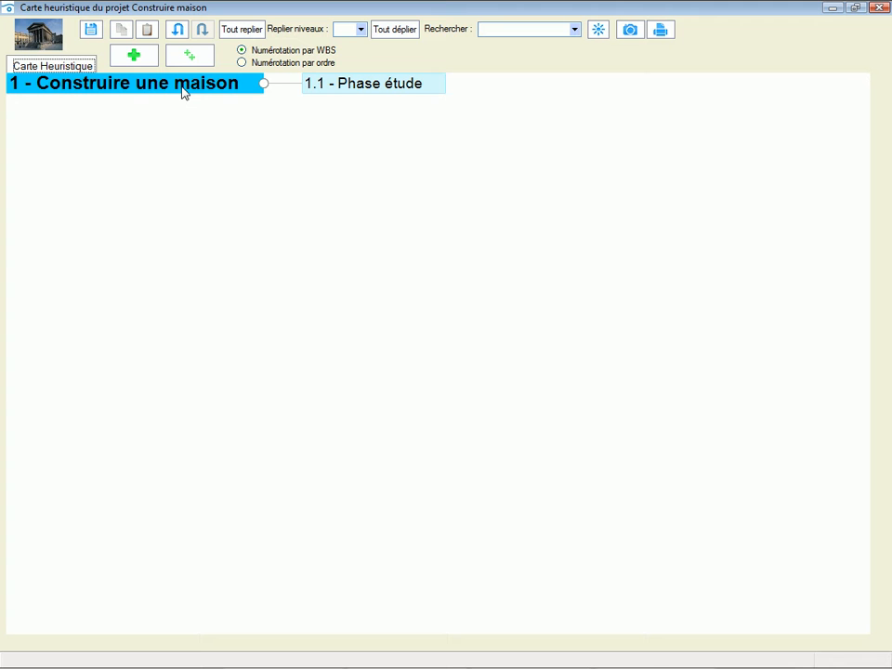
{"action": "right_click", "coordinate": [183, 91]}
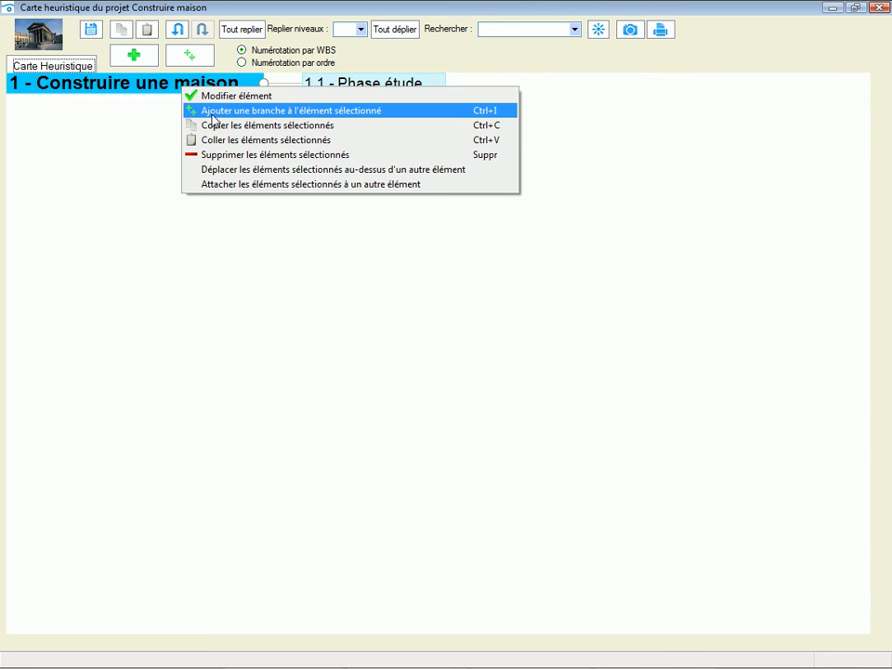
{"action": "left_click", "coordinate": [213, 111]}
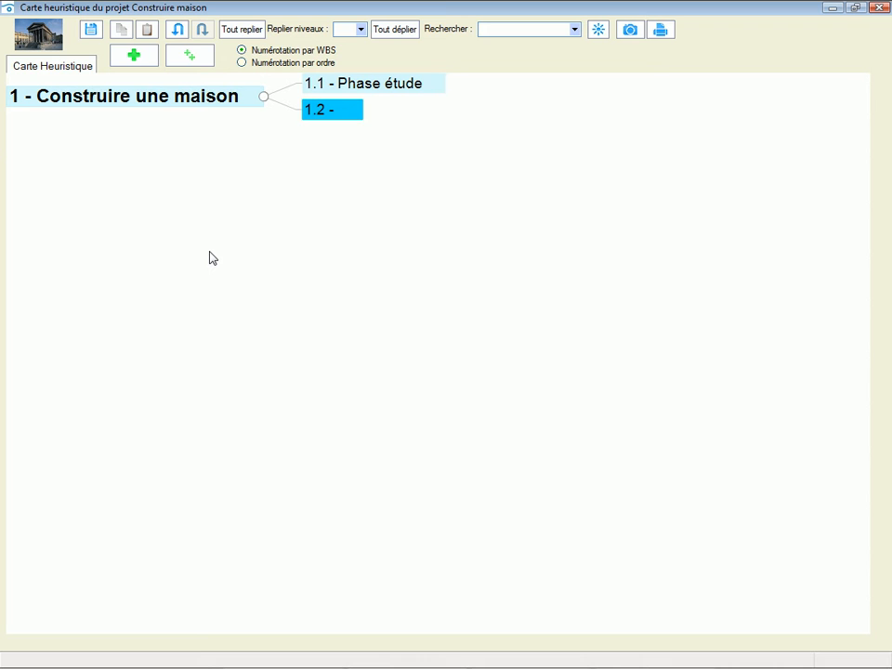
{"action": "type", "text": "Phase con"}
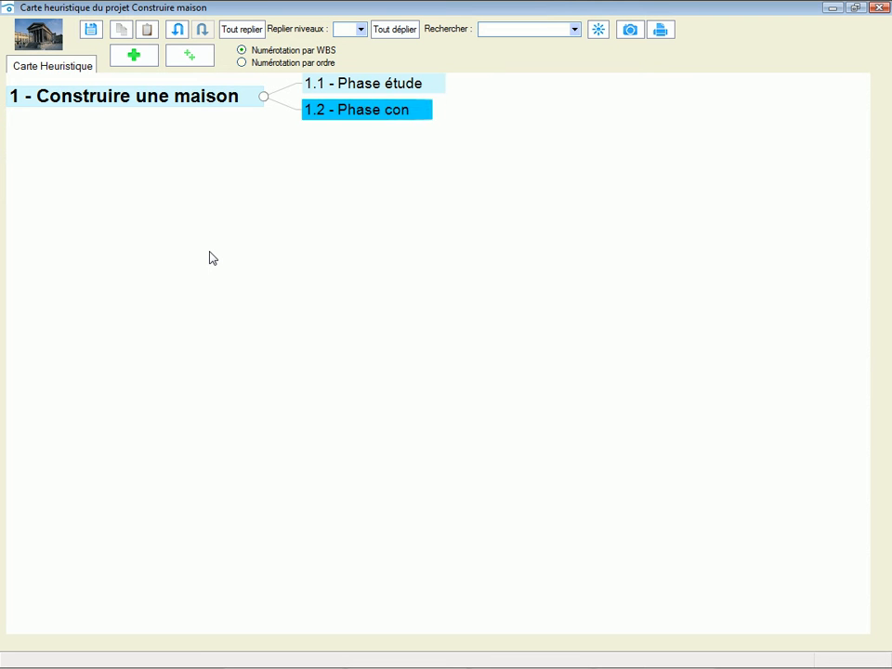
{"action": "type", "text": "struction"}
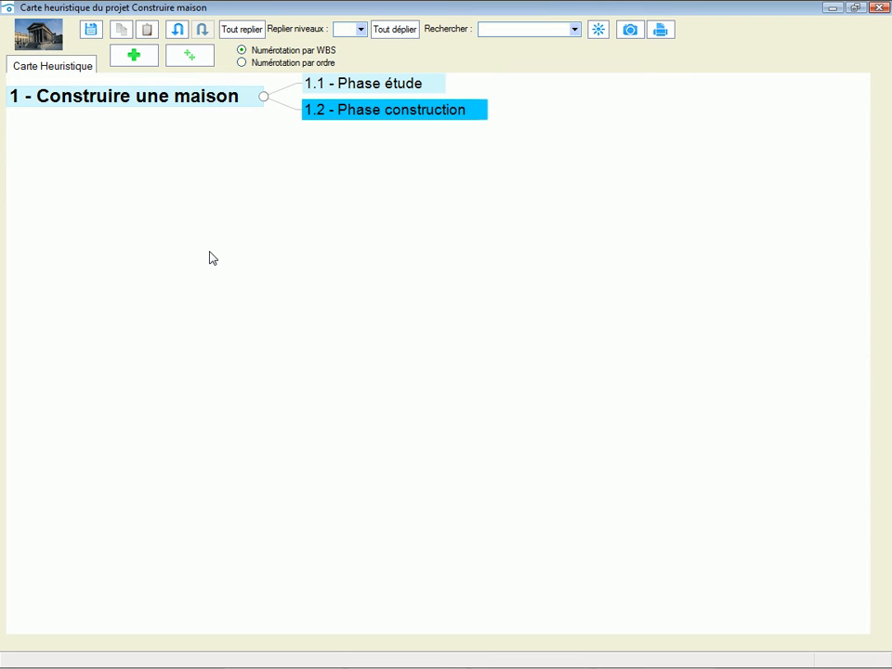
{"action": "key", "text": "Return"}
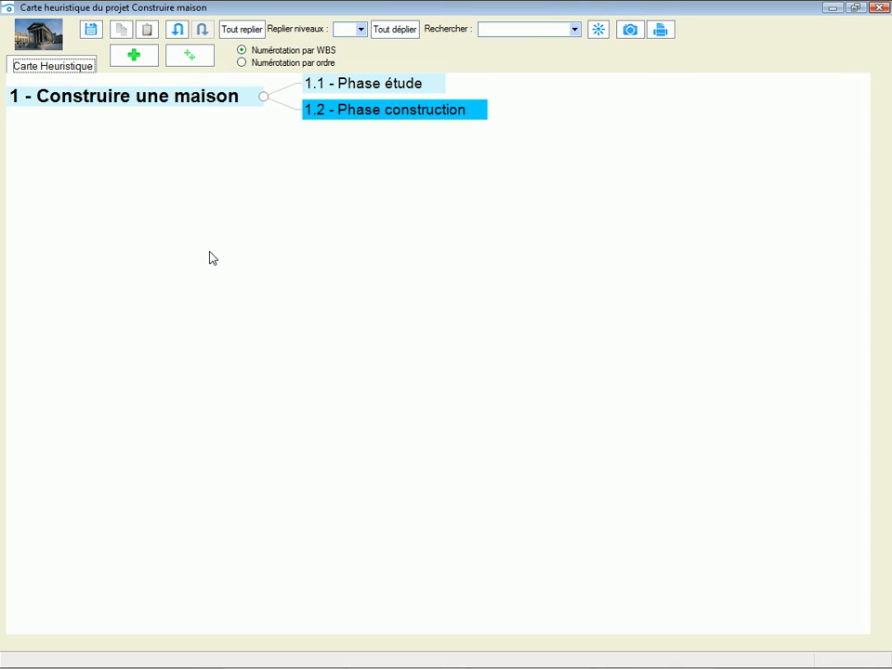
- Create a new top-level element named "Réception" and attach it to "Construire une maison" as its last branch
{"action": "left_click", "coordinate": [133, 55]}
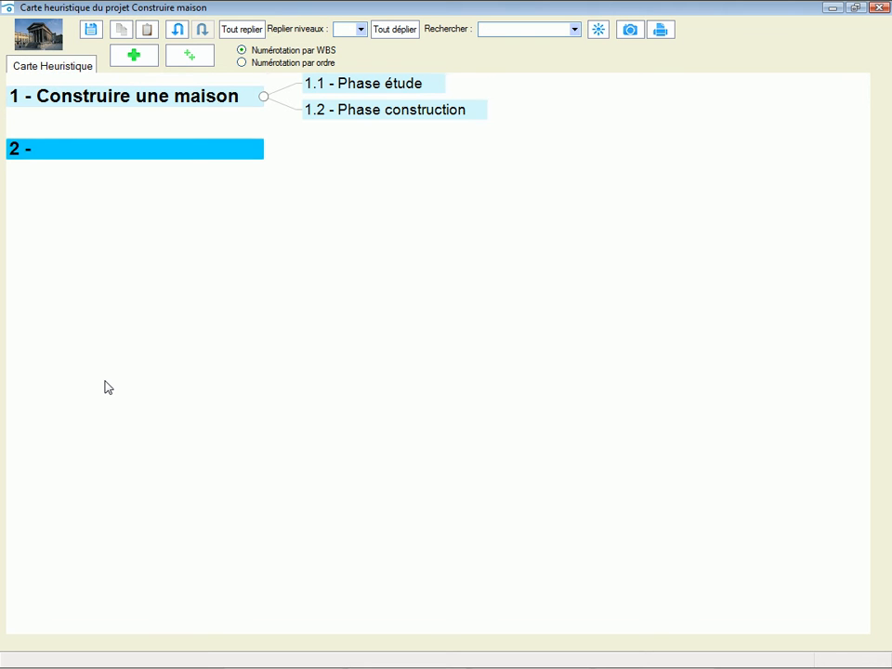
{"action": "type", "text": "Réception"}
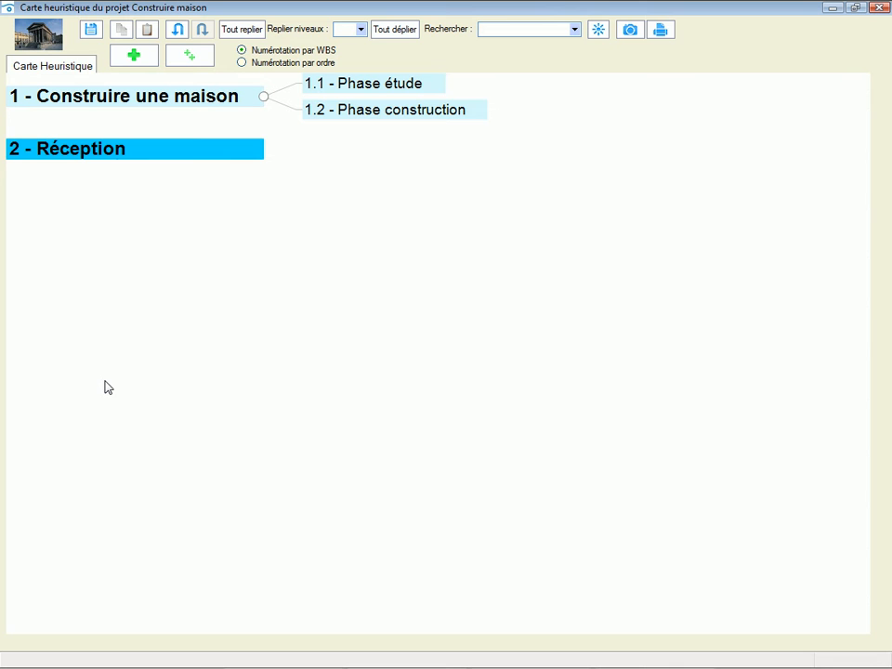
{"action": "key", "text": "Return"}
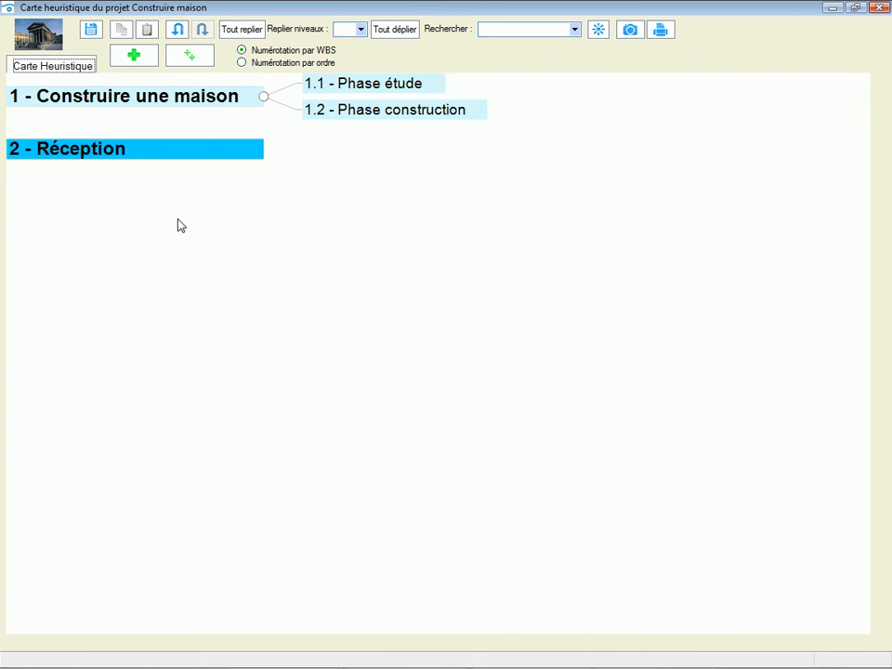
{"action": "left_click_drag", "start_coordinate": [181, 226], "coordinate": [267, 99]}
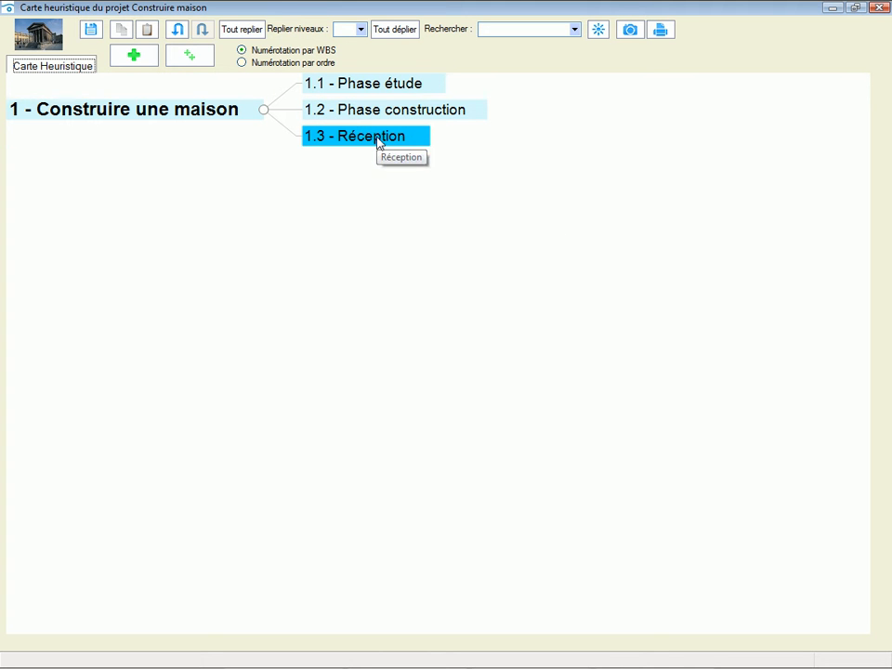
- Try moving "Réception" above "Phase construction", undo the last two moves, and redo only its attachment to "Construire une maison"
{"action": "left_click_drag", "start_coordinate": [412, 139], "coordinate": [472, 96]}
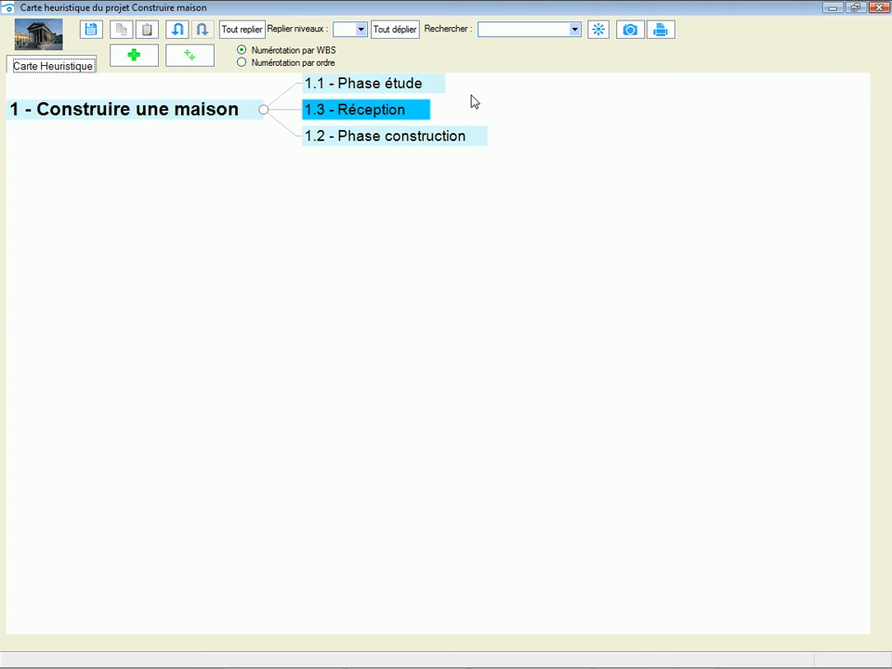
{"action": "left_click", "coordinate": [176, 32]}
{"action": "left_click", "coordinate": [176, 31]}
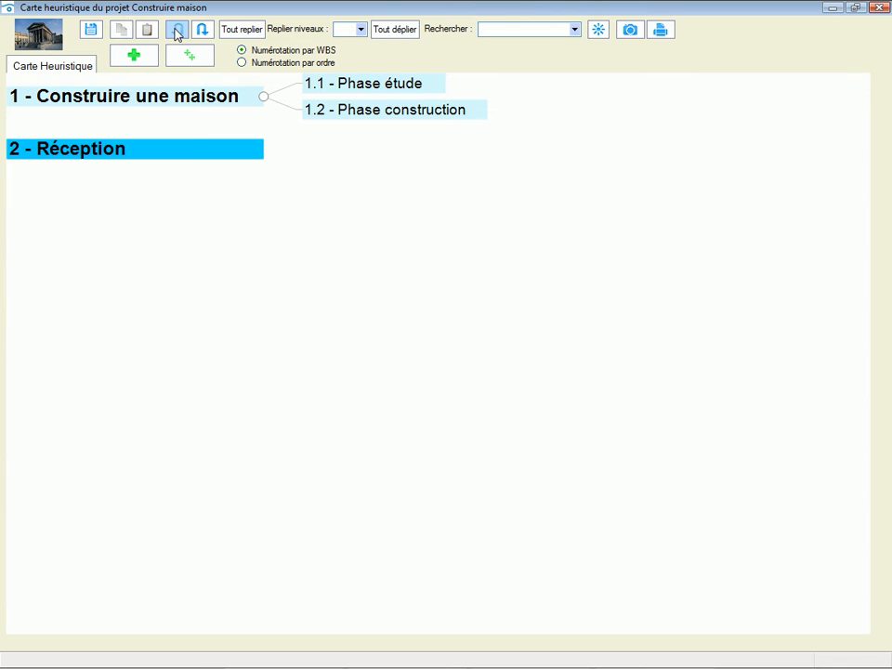
{"action": "left_click", "coordinate": [200, 33]}
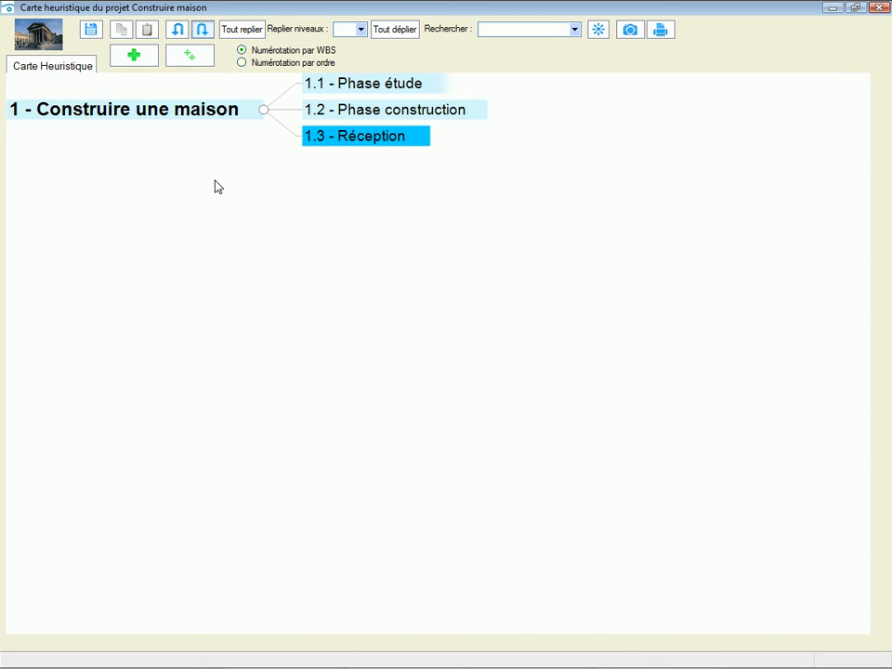
- Collapse the branches of "Construire une maison" and expand them again
{"action": "left_click", "coordinate": [264, 111]}
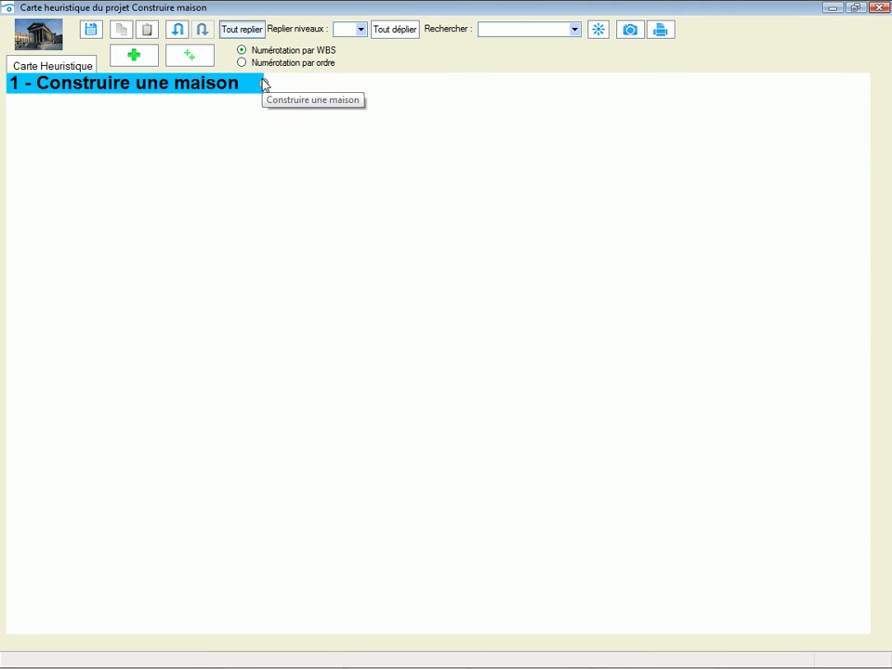
{"action": "left_click", "coordinate": [264, 85]}
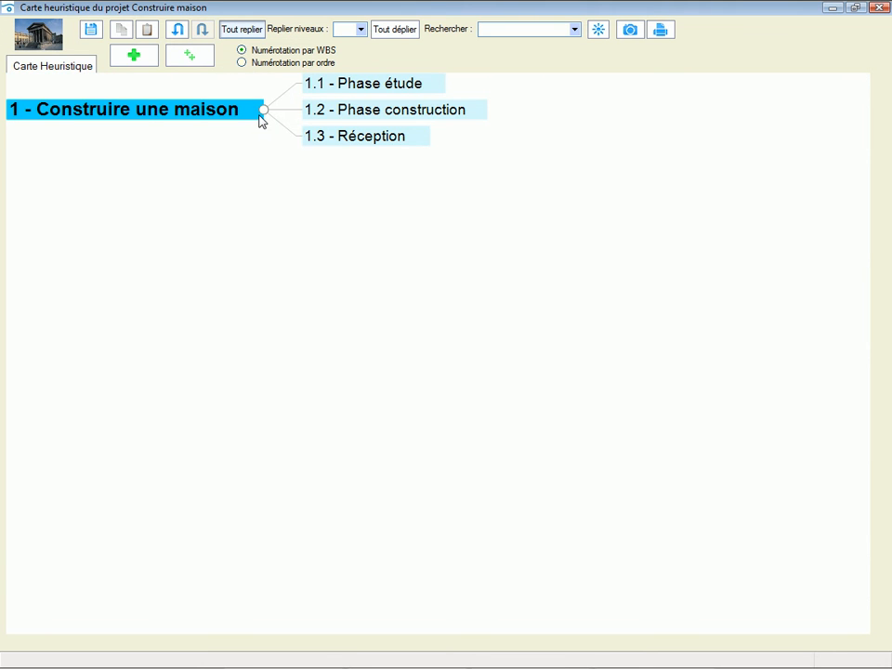
- Add a sub-branch named "Réaliser les plans" to the element "Phase étude"
{"action": "left_click", "coordinate": [381, 84]}
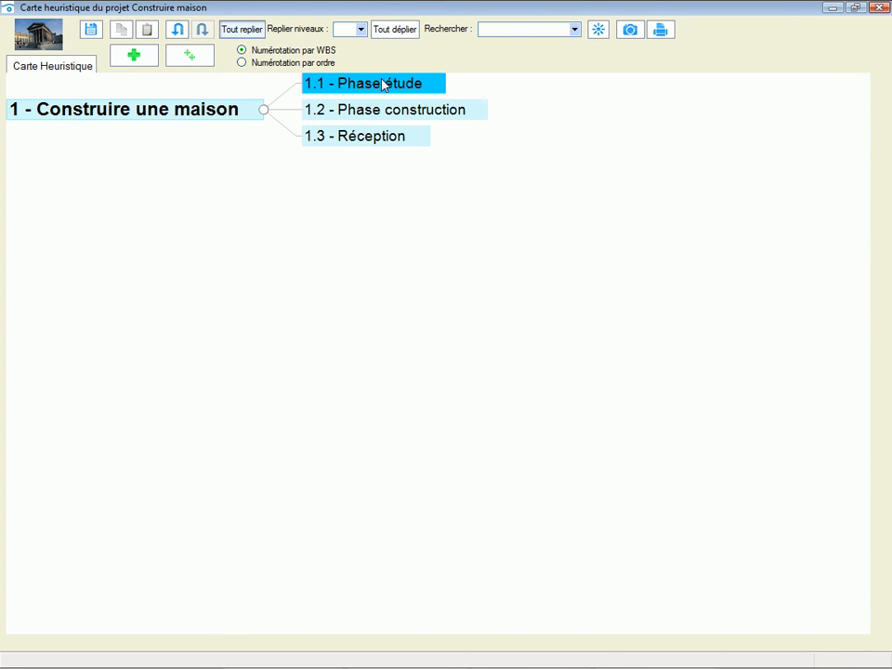
{"action": "left_click", "coordinate": [179, 58]}
{"action": "type", "text": "R"}
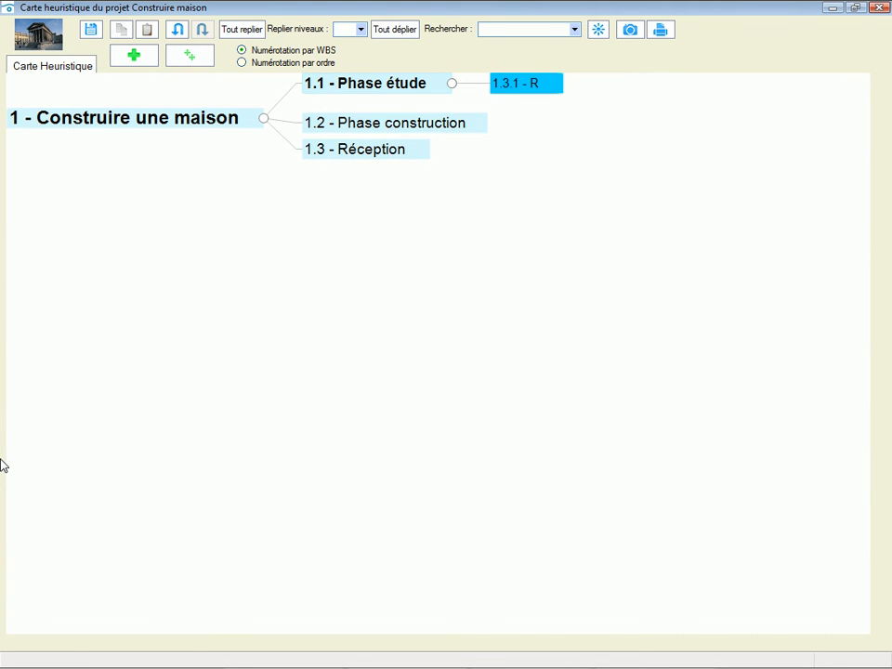
{"action": "type", "text": "éaliser les plans"}
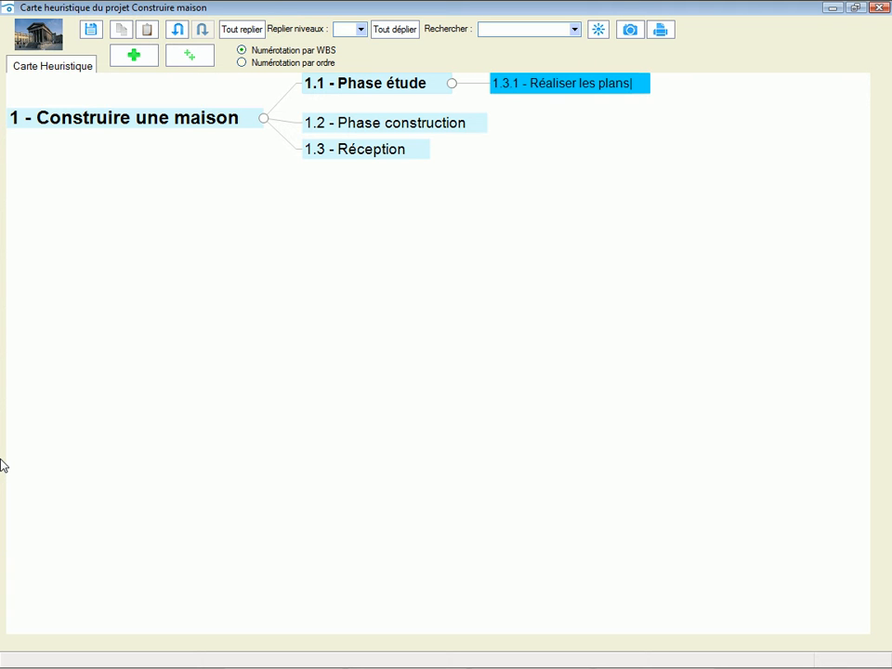
{"action": "key", "text": "Return"}
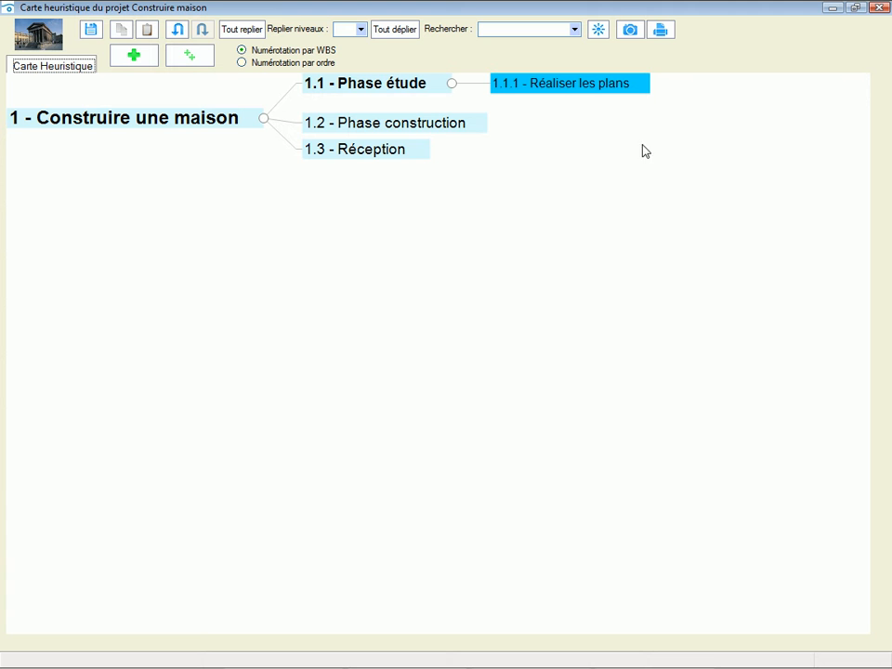
- Enter the note "lire la doc ici :" in the details of the element "Réaliser les plans", below the date stamp
{"action": "double_click", "coordinate": [585, 86]}
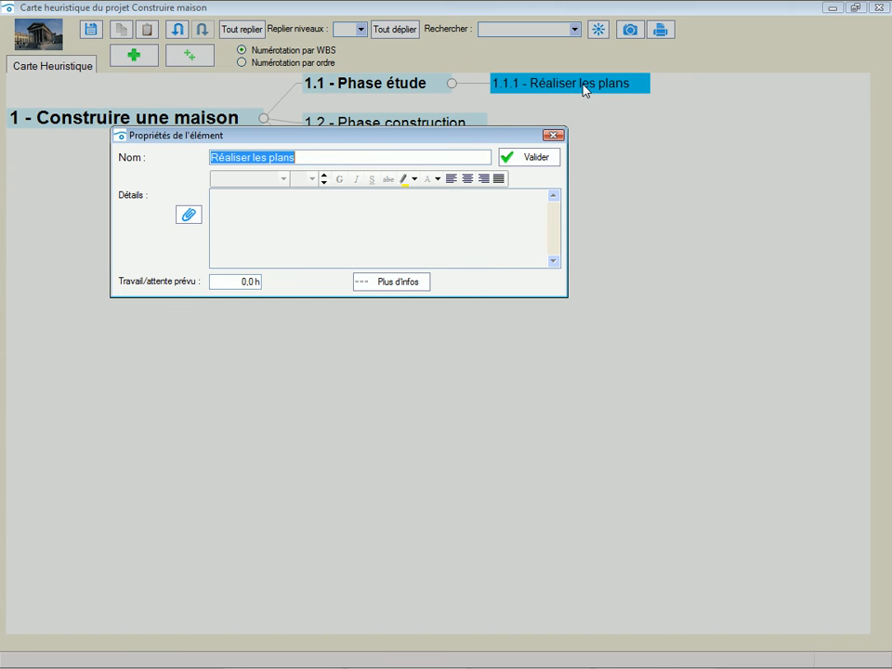
{"action": "left_click", "coordinate": [237, 231]}
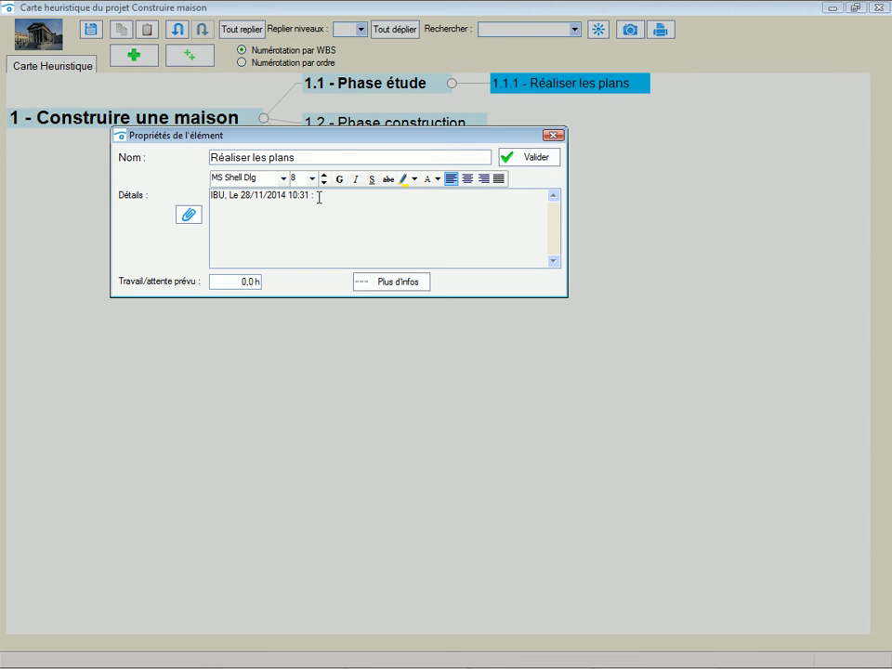
{"action": "left_click_drag", "start_coordinate": [319, 197], "coordinate": [212, 206]}
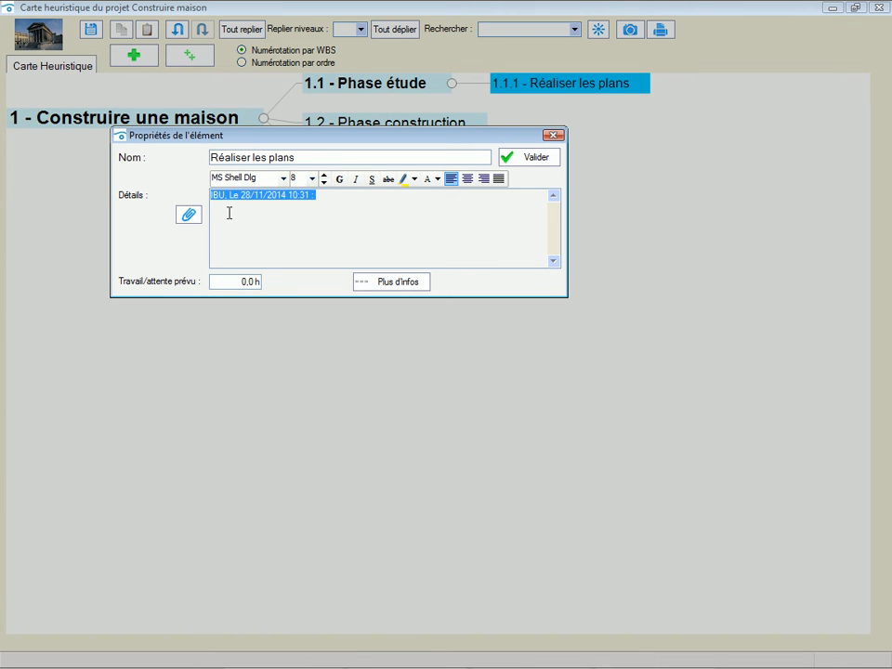
{"action": "left_click", "coordinate": [228, 213]}
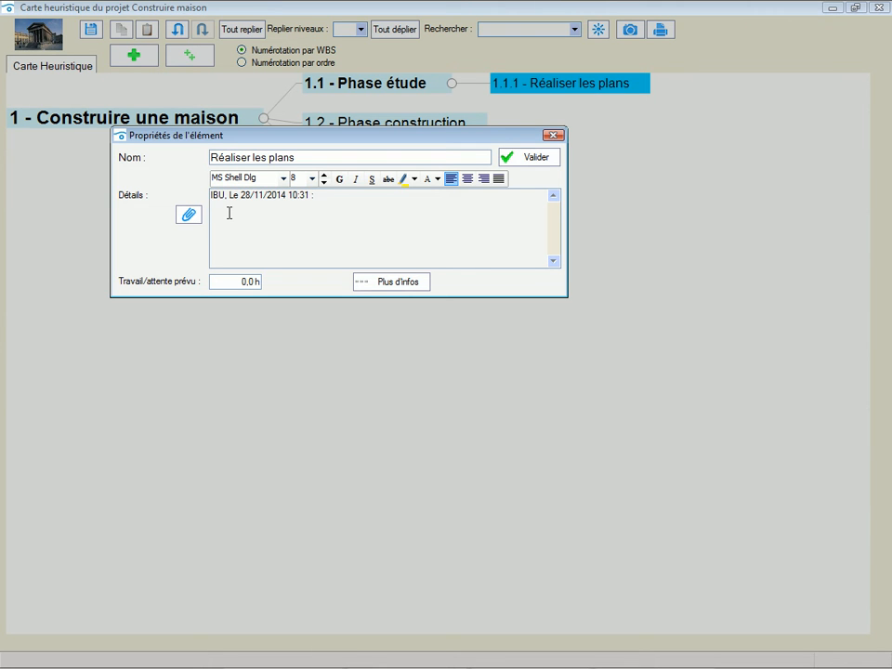
{"action": "type", "text": "lire la. doc ici :"}
- Insert a shortcut to the file projetTEST.RTF in the details of "Réaliser les plans", validate, and check the link in its properties
{"action": "left_click", "coordinate": [191, 217]}
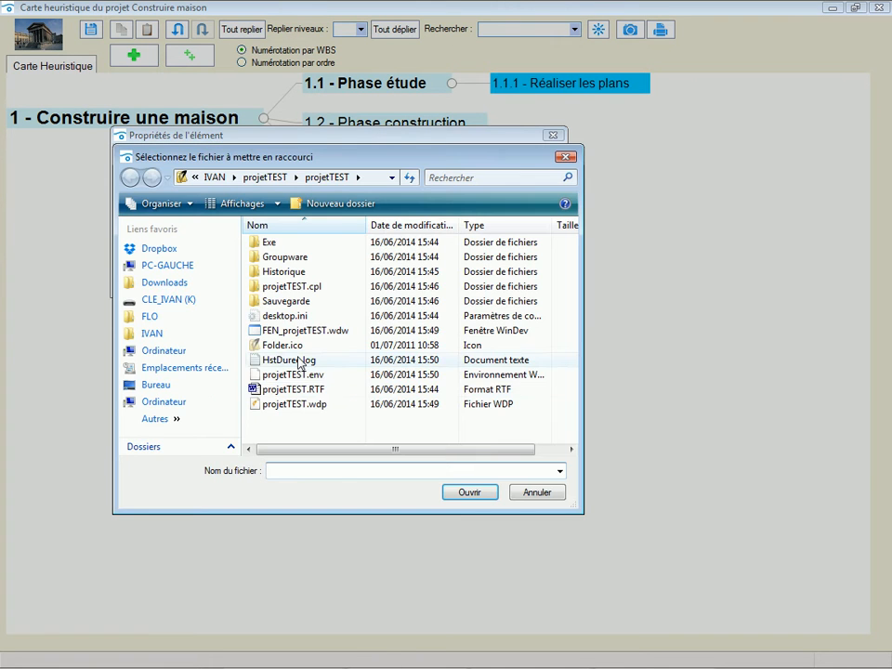
{"action": "left_click", "coordinate": [294, 389]}
{"action": "left_click", "coordinate": [470, 493]}
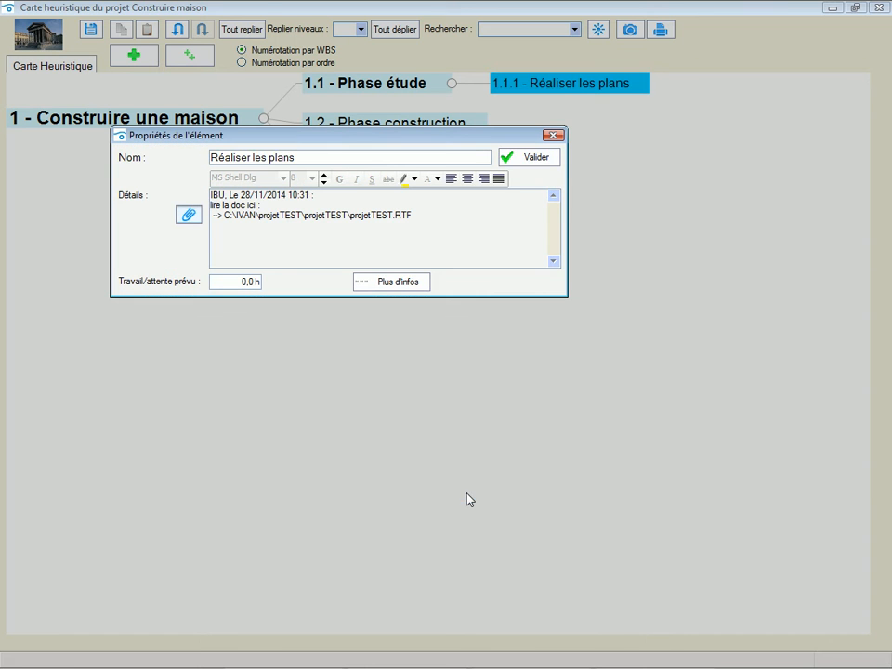
{"action": "left_click", "coordinate": [536, 157]}
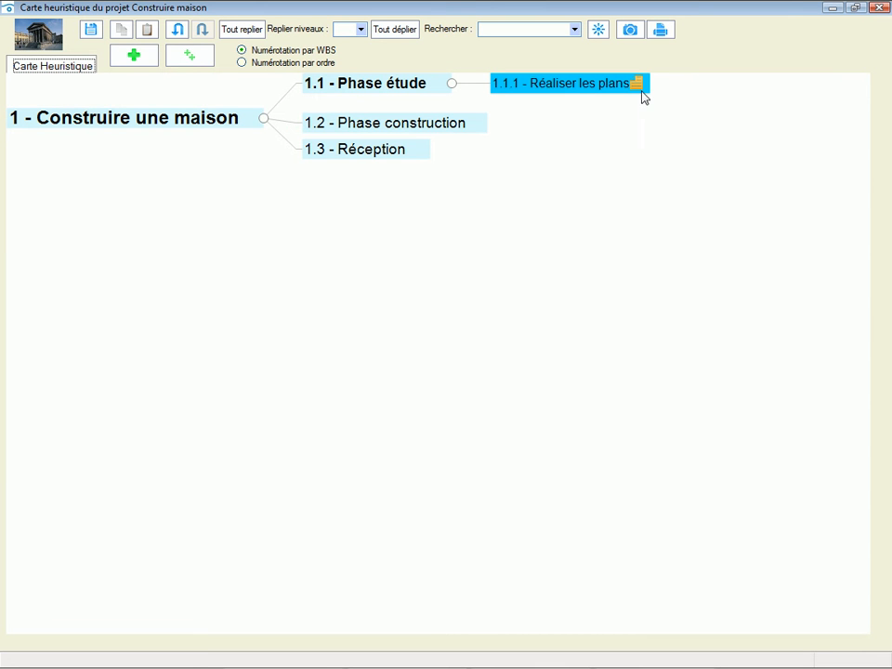
{"action": "double_click", "coordinate": [638, 89]}
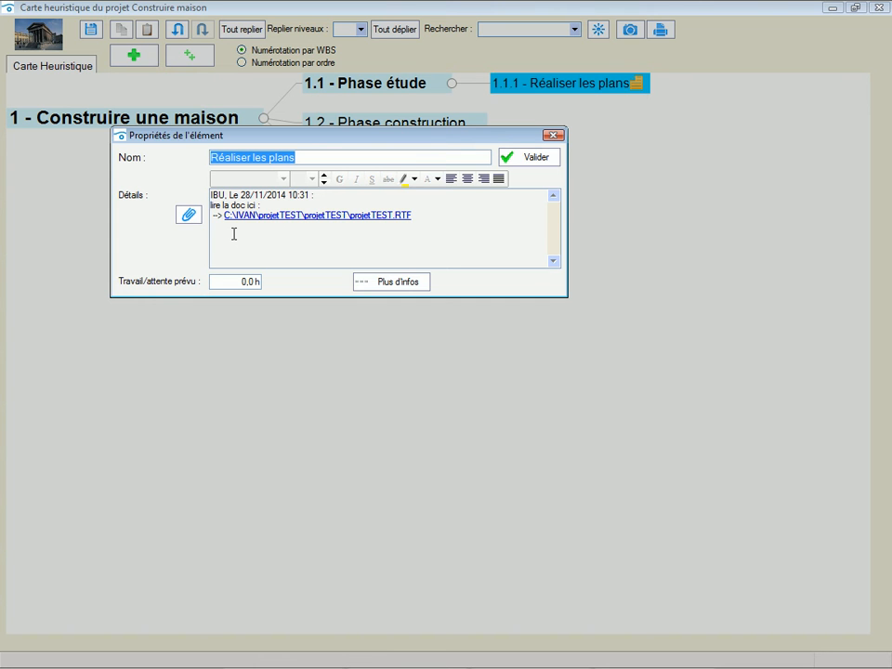
{"action": "left_click", "coordinate": [555, 134]}
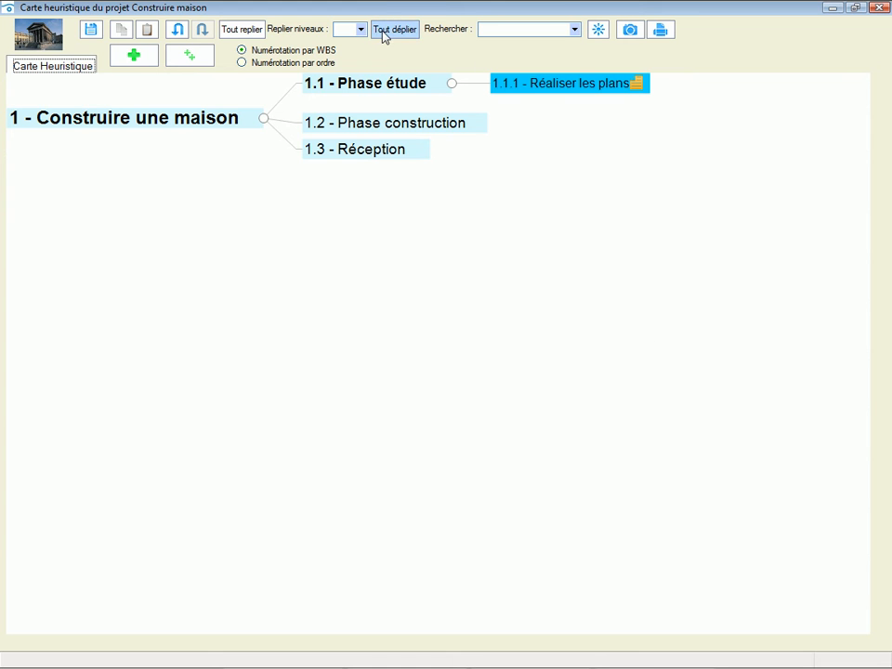
- Fold the whole map and unfold it, then fold it to the phase level and unfold all branches again
{"action": "left_click", "coordinate": [247, 32]}
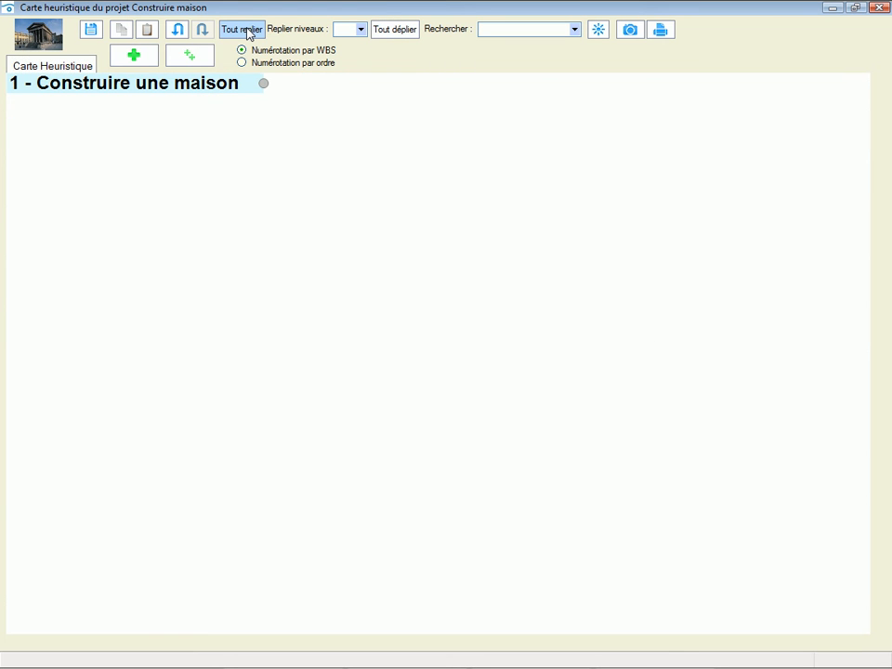
{"action": "left_click", "coordinate": [412, 32]}
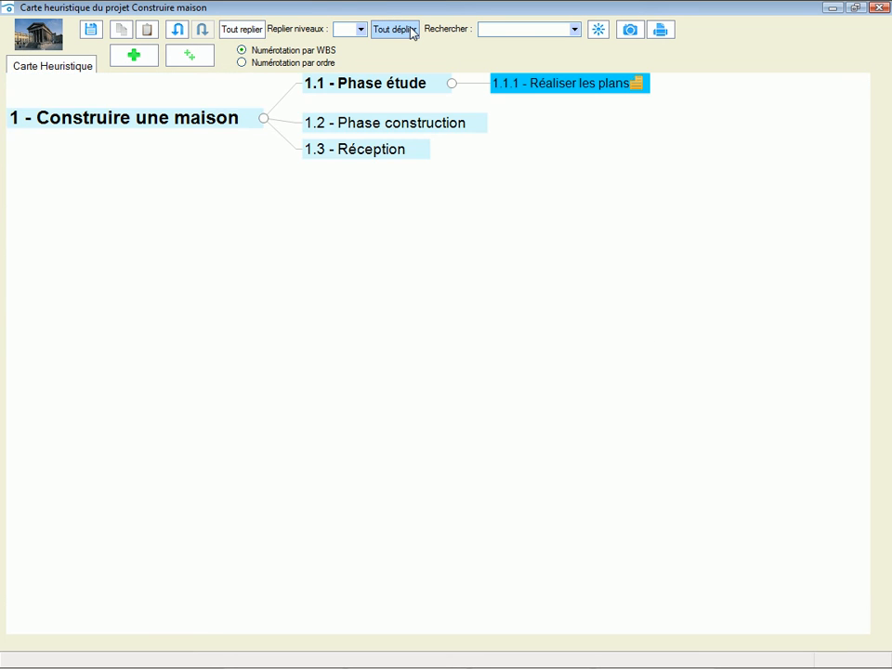
{"action": "left_click", "coordinate": [360, 29]}
{"action": "left_click", "coordinate": [351, 54]}
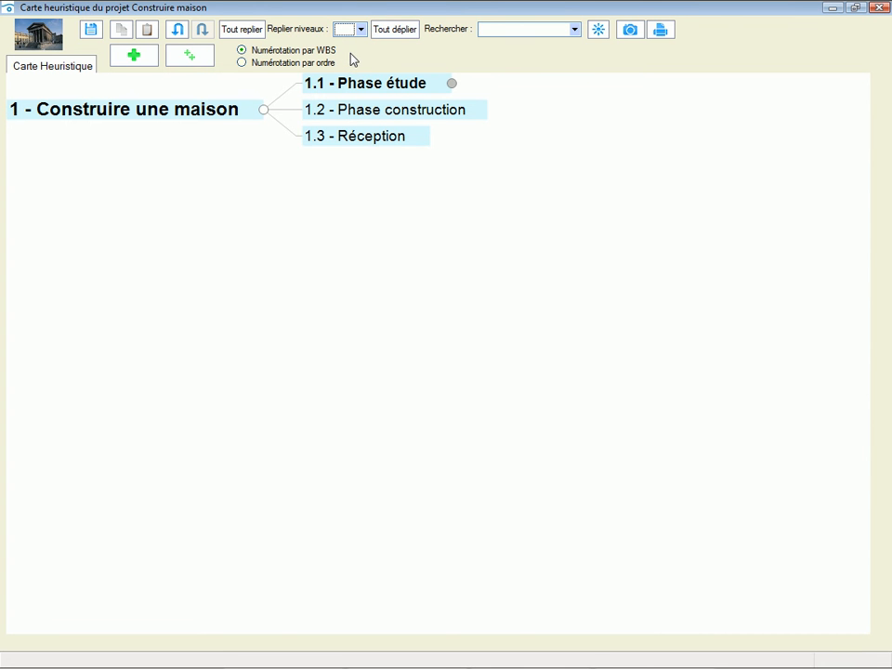
{"action": "left_click", "coordinate": [398, 31]}
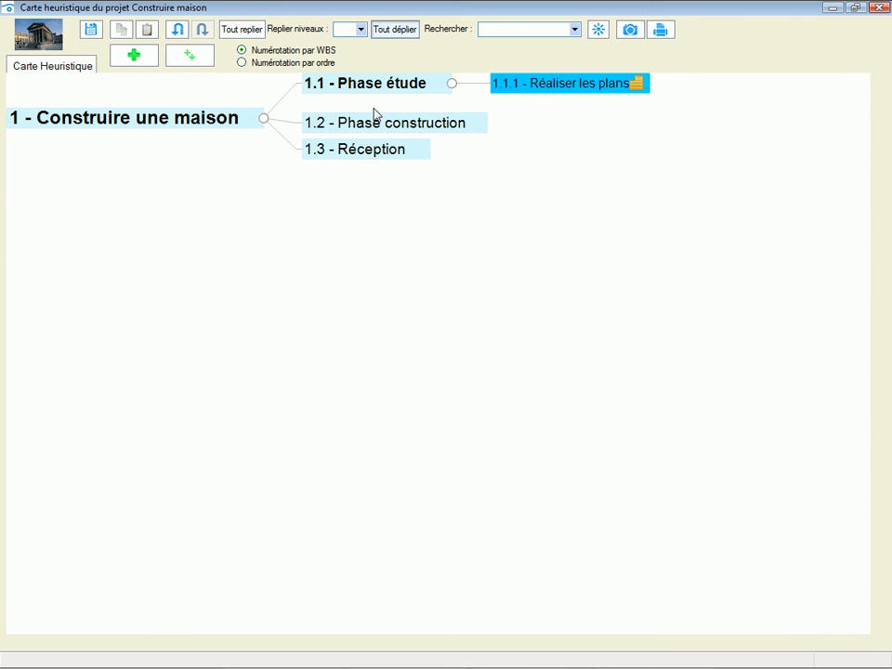
- Switch the element numbering to order-based numbering and return it to WBS numbering
{"action": "left_click", "coordinate": [245, 63]}
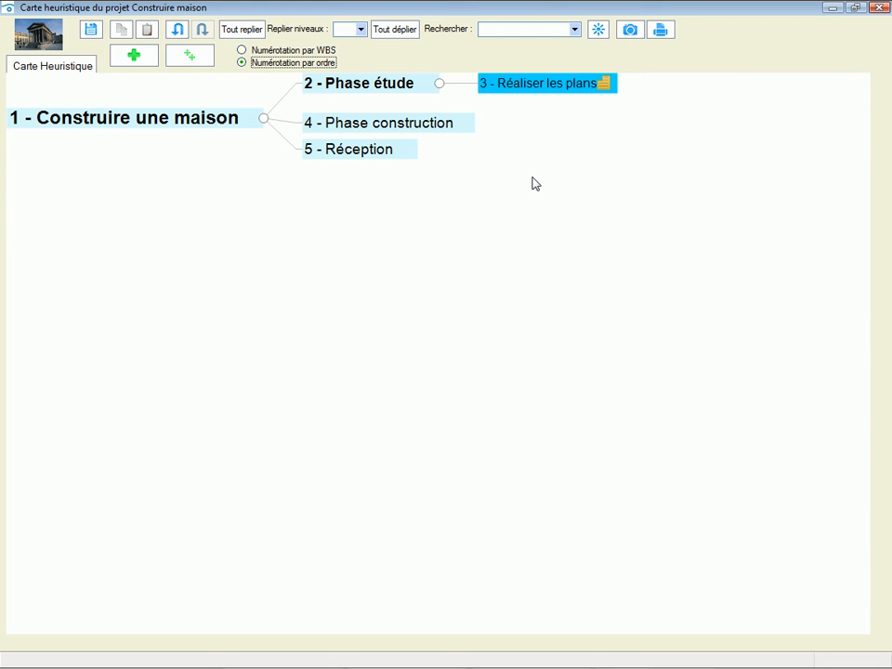
{"action": "left_click", "coordinate": [242, 51]}
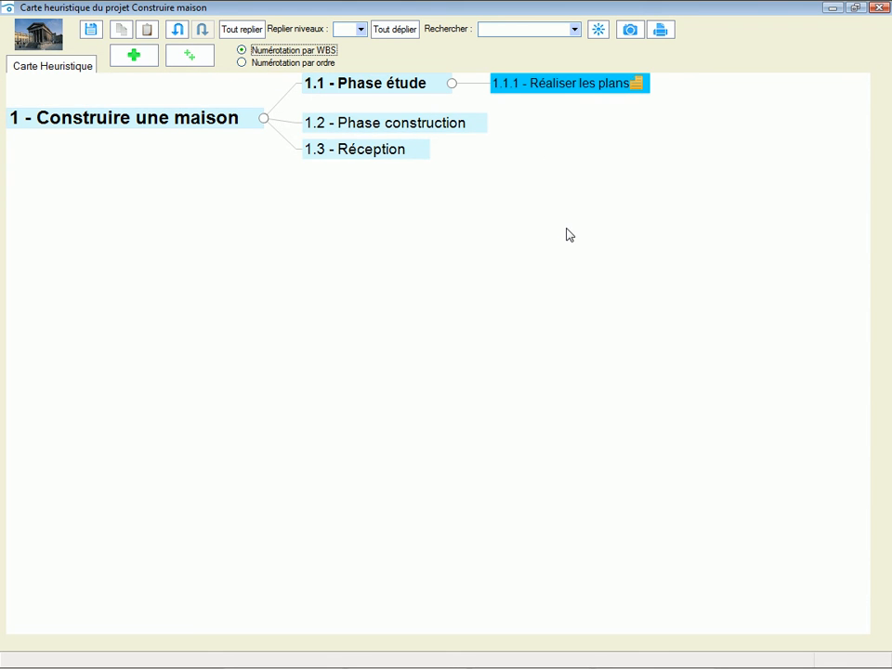
- View the global map while folding and unfolding "Phase étude", enlarge the overview window, and close it
{"action": "left_click", "coordinate": [597, 31]}
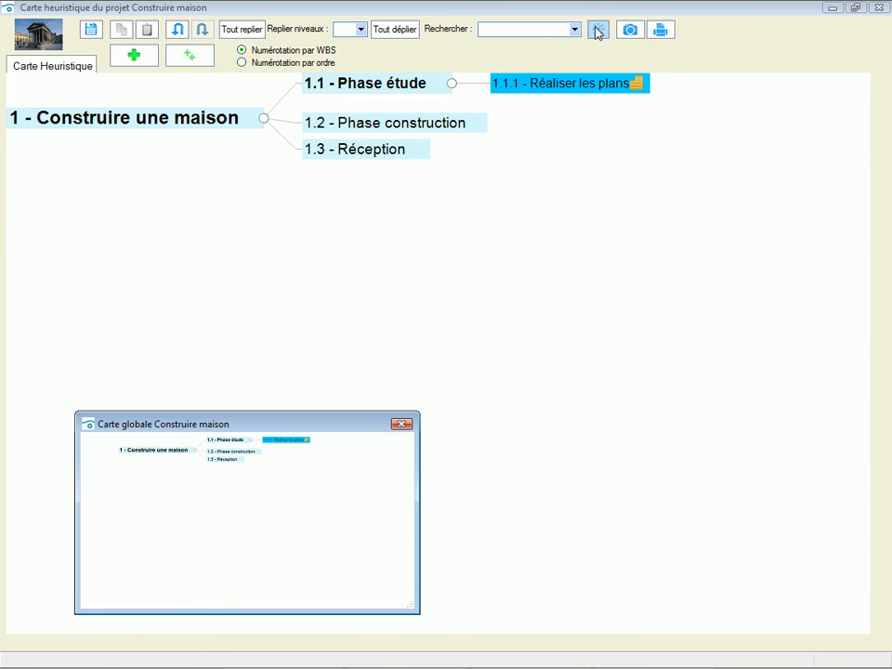
{"action": "left_click", "coordinate": [453, 83]}
{"action": "left_click", "coordinate": [454, 84]}
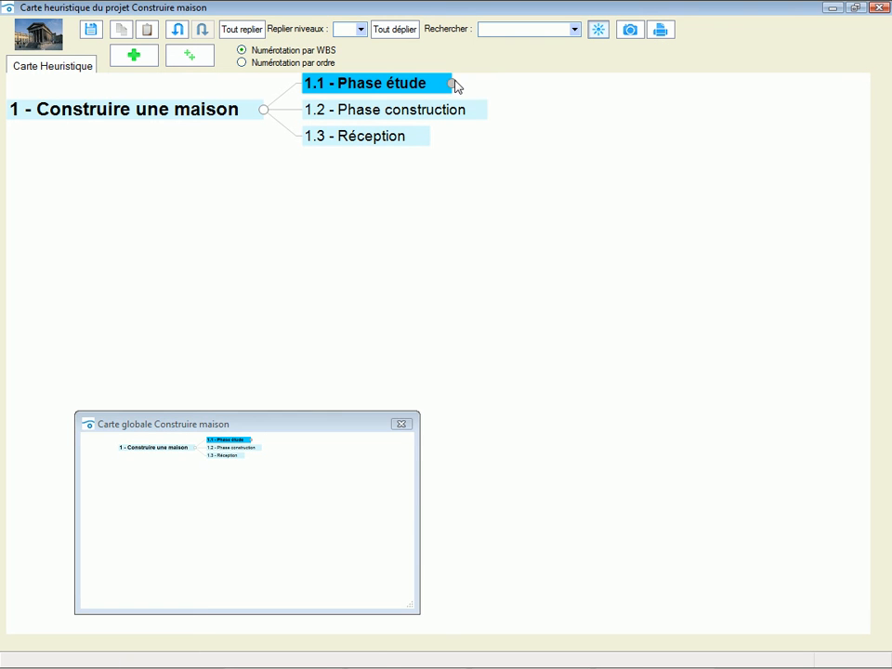
{"action": "left_click", "coordinate": [454, 85]}
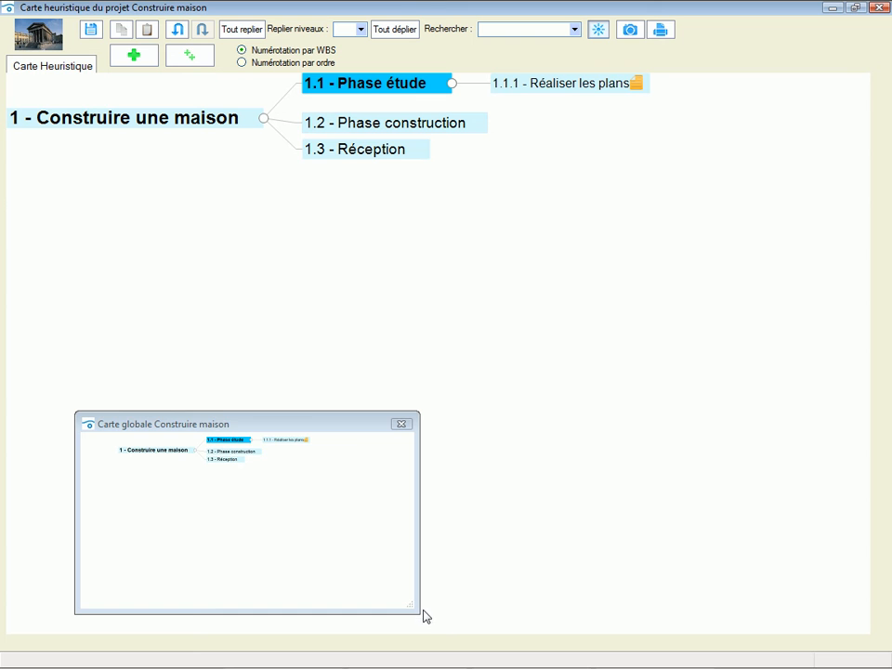
{"action": "left_click", "coordinate": [335, 414]}
{"action": "left_click_drag", "start_coordinate": [335, 413], "coordinate": [317, 226]}
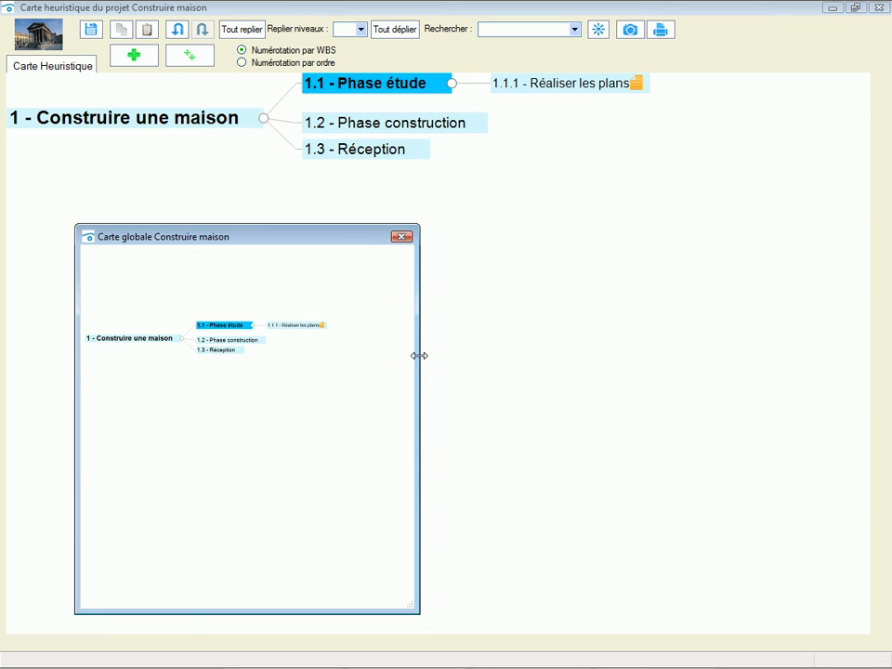
{"action": "left_click_drag", "start_coordinate": [418, 354], "coordinate": [571, 360]}
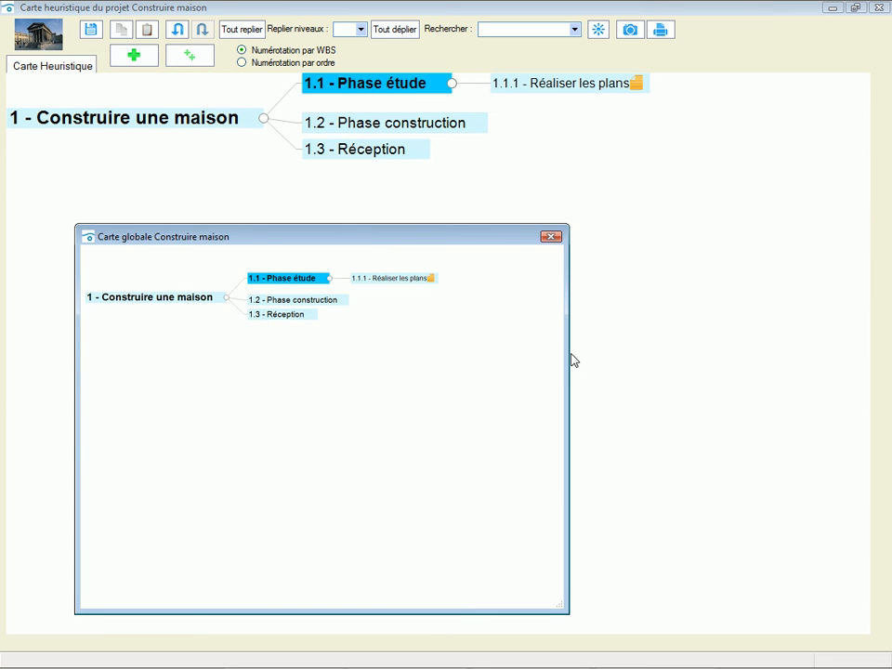
{"action": "left_click", "coordinate": [553, 238]}
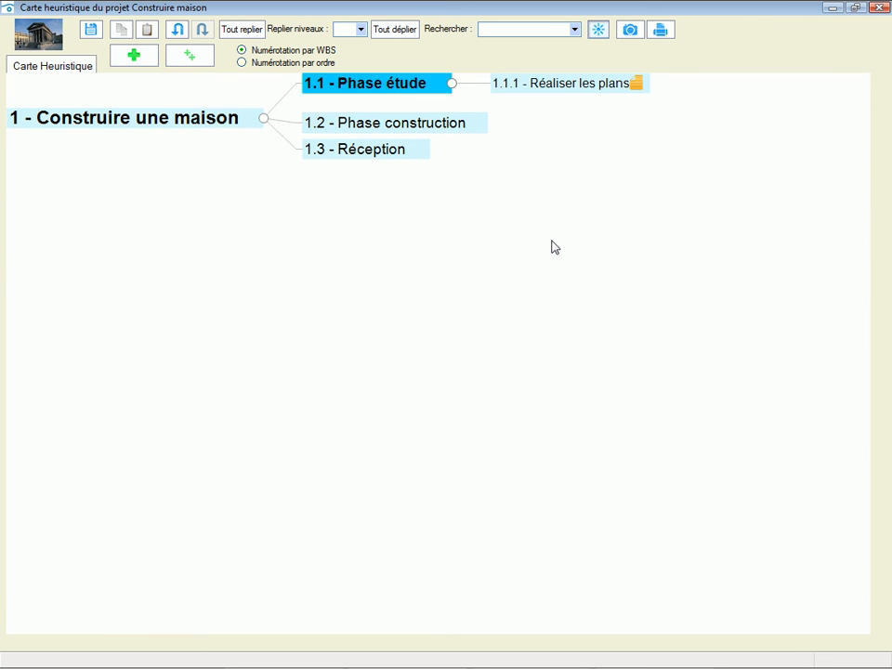
- Search the map for "Cons", go to the element "Phase construction", and clear the selection
{"action": "left_click", "coordinate": [554, 26]}
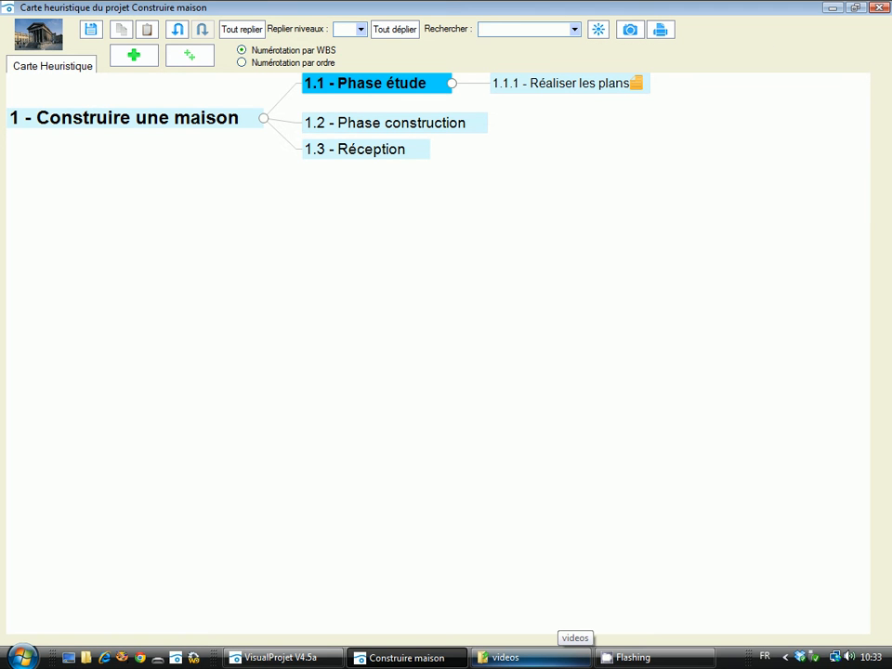
{"action": "type", "text": "Co"}
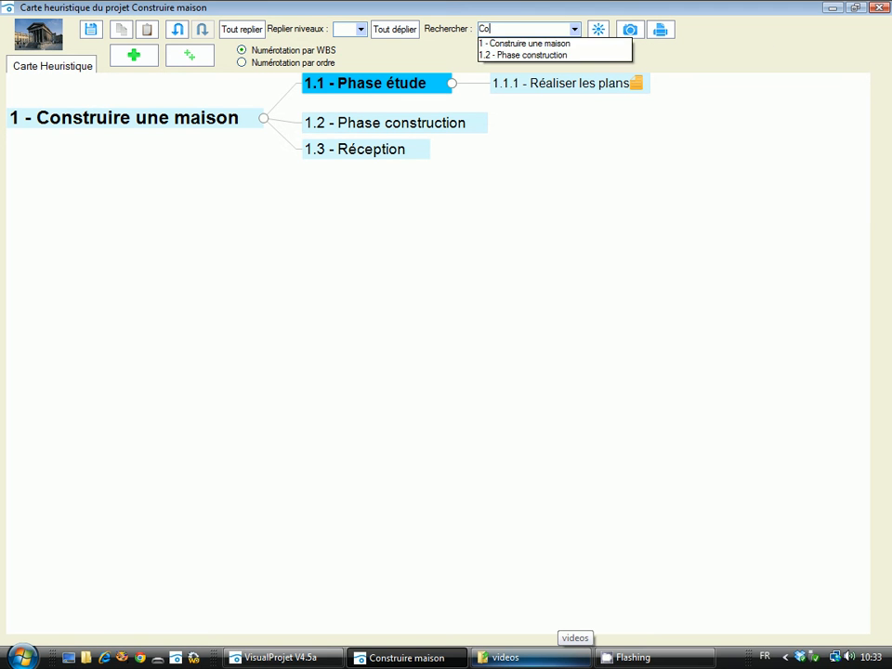
{"action": "type", "text": "ns"}
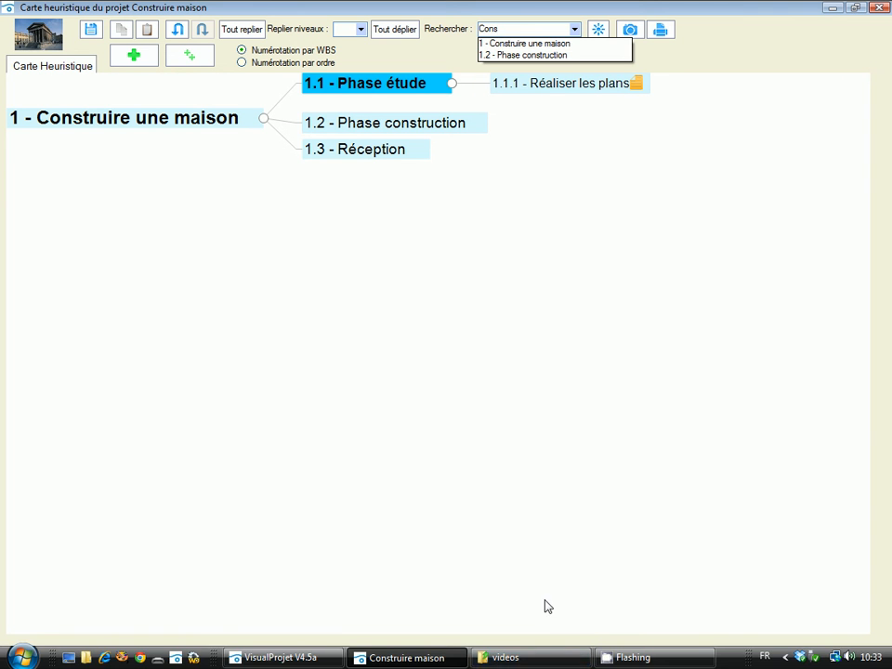
{"action": "left_click", "coordinate": [516, 56]}
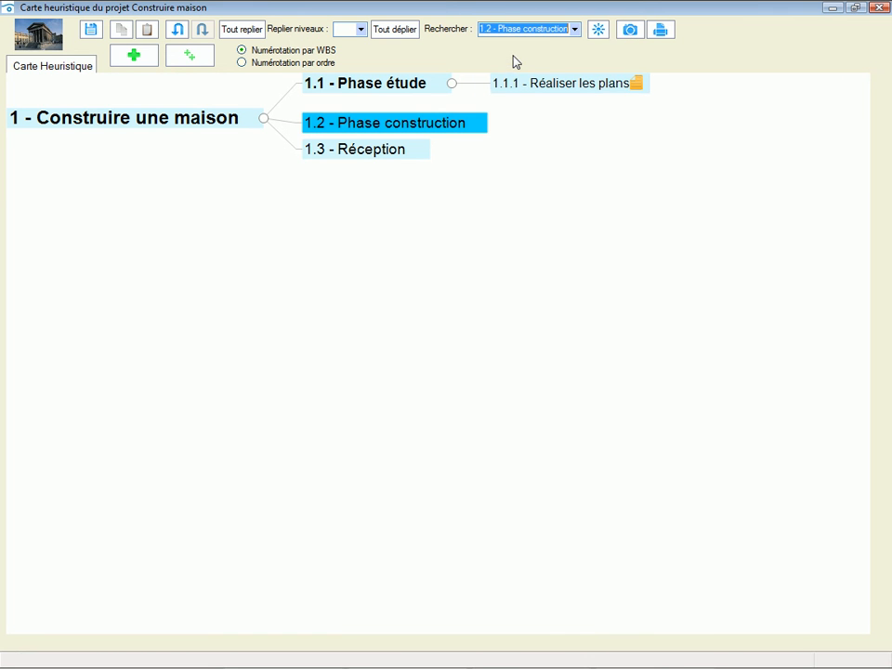
{"action": "left_click", "coordinate": [595, 270]}
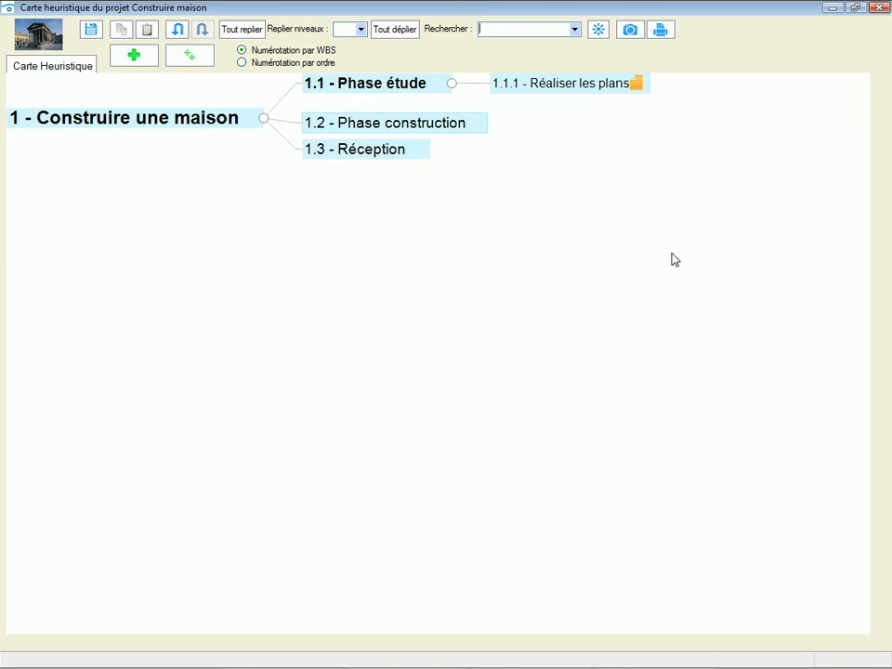
- Duplicate only the root element "Construire une maison" by copy and paste, and undo the paste
{"action": "left_click", "coordinate": [86, 125]}
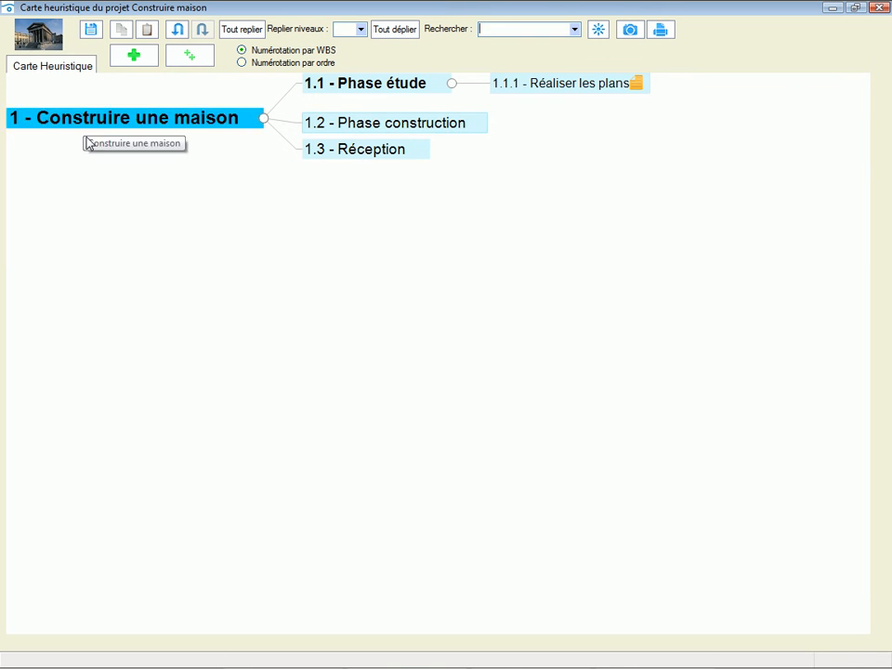
{"action": "left_click", "coordinate": [119, 37]}
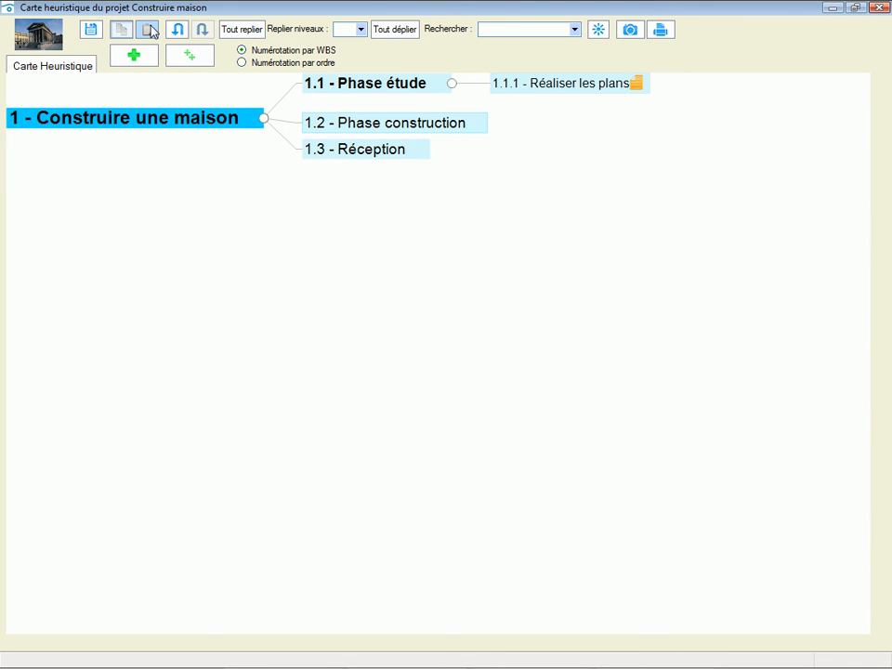
{"action": "left_click", "coordinate": [147, 29]}
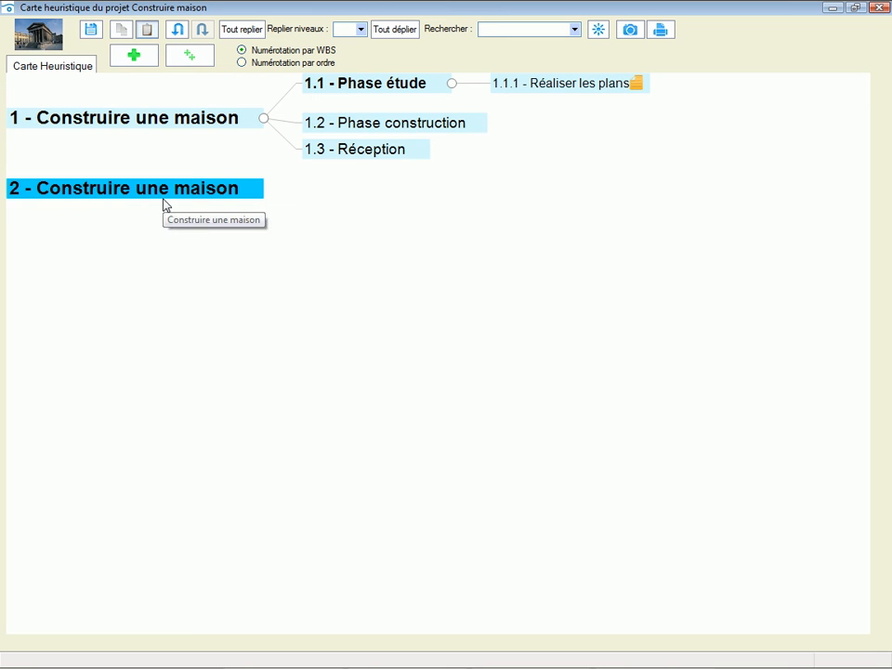
{"action": "left_click", "coordinate": [173, 32]}
- Copy "Construire une maison" again, try an area selection over all elements and clear it, and paste the copy and undo it
{"action": "left_click", "coordinate": [159, 131]}
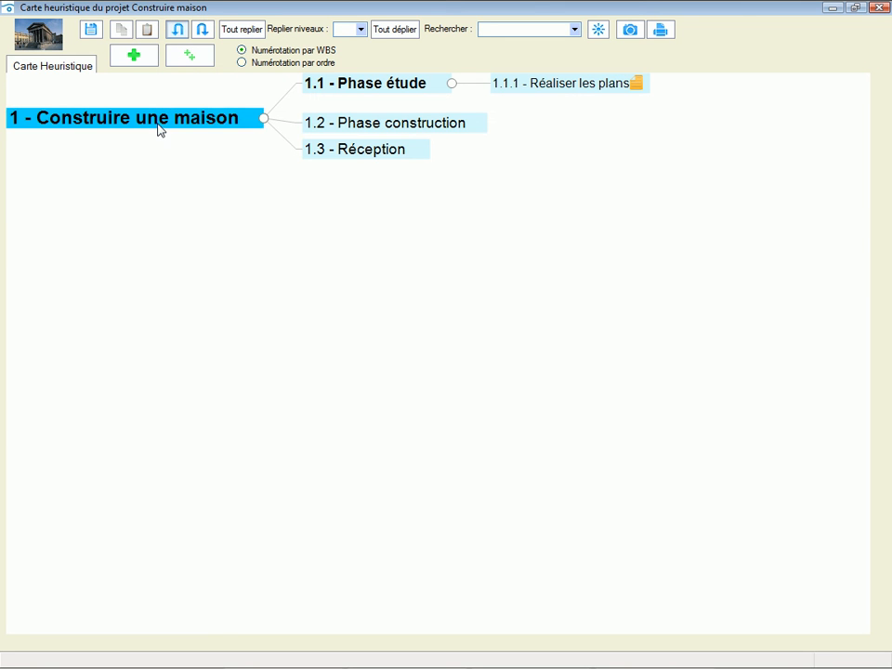
{"action": "right_click", "coordinate": [159, 130]}
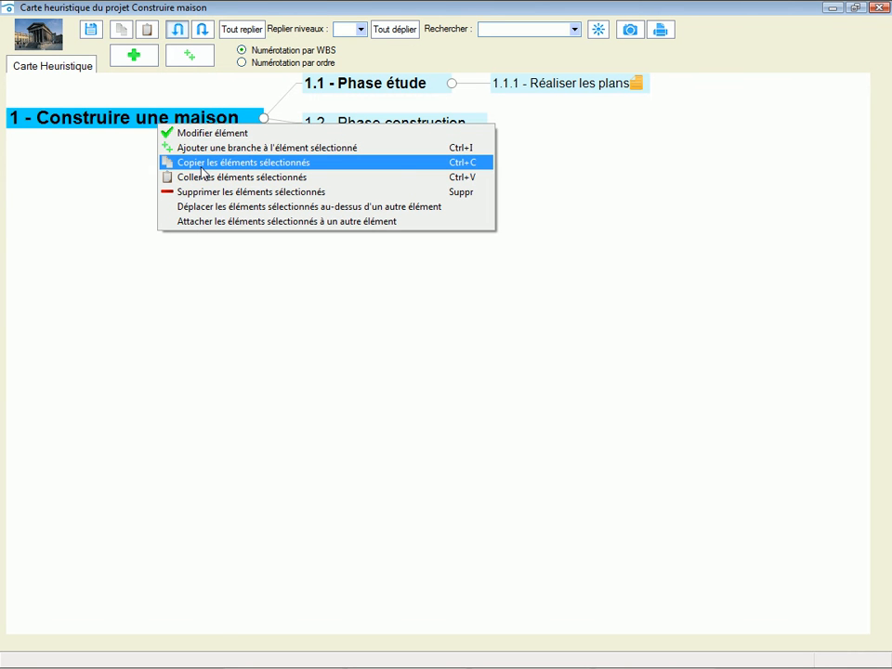
{"action": "left_click", "coordinate": [476, 164]}
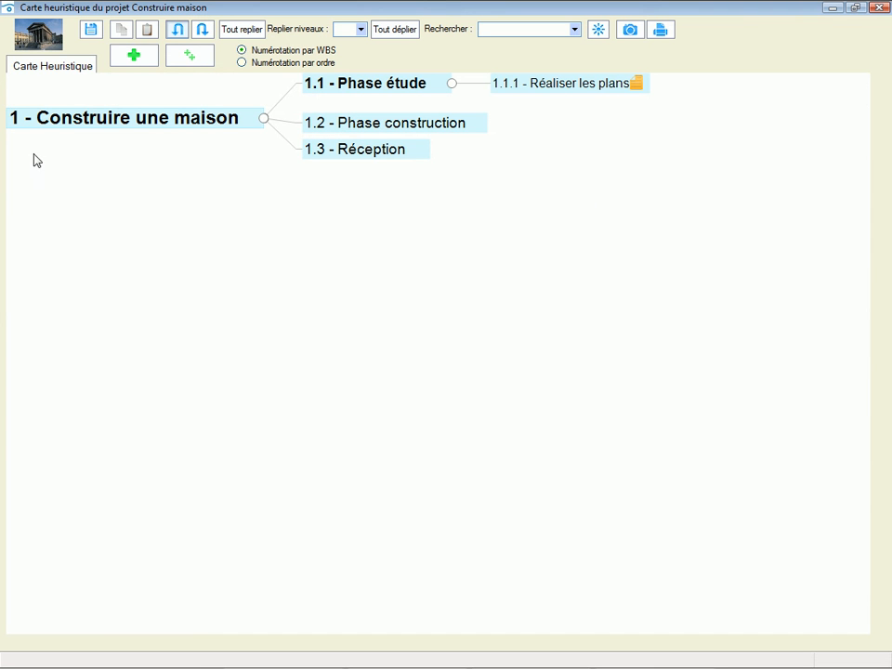
{"action": "left_click_drag", "start_coordinate": [705, 244], "coordinate": [104, 86]}
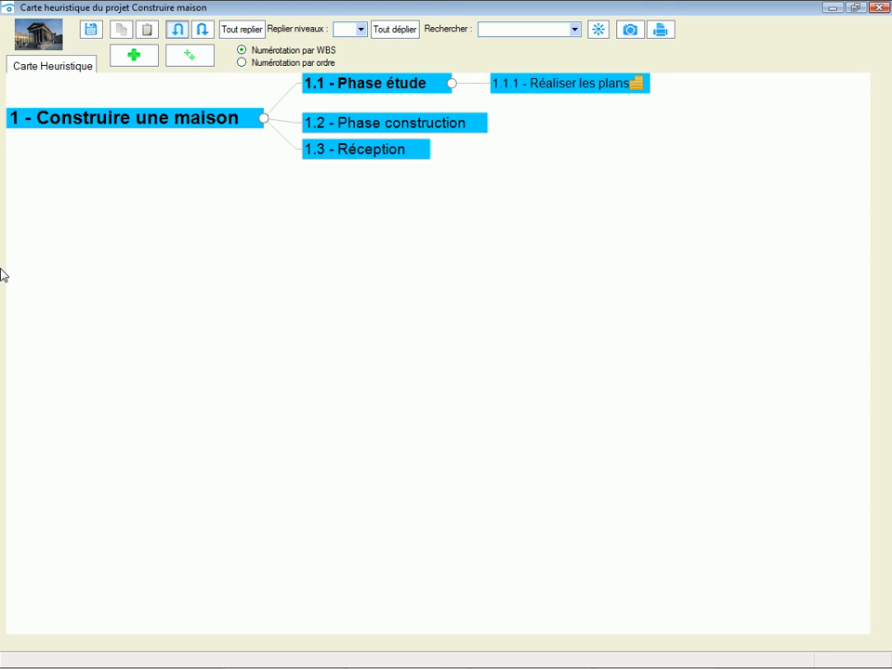
{"action": "left_click", "coordinate": [295, 306]}
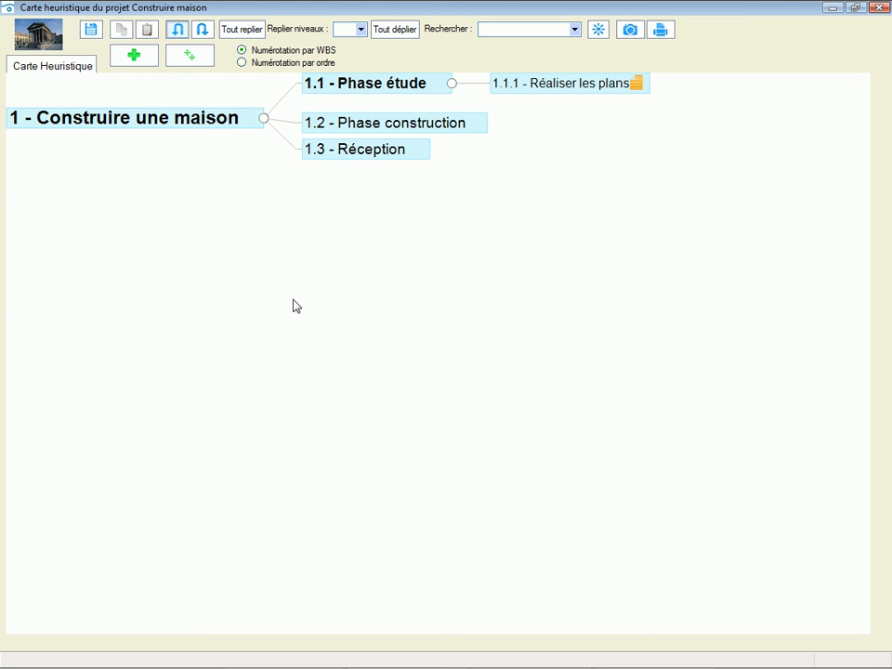
{"action": "key", "text": "ctrl+v"}
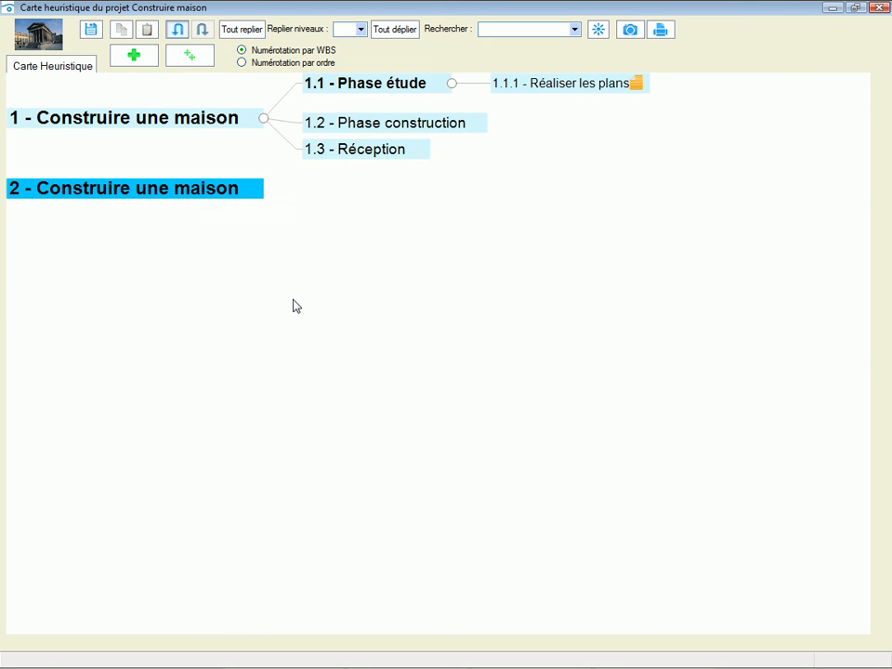
{"action": "left_click", "coordinate": [174, 31]}
- Duplicate the complete "Construire une maison" tree by selecting, copying and pasting all elements, and undo the paste
{"action": "key", "text": "ctrl+a"}
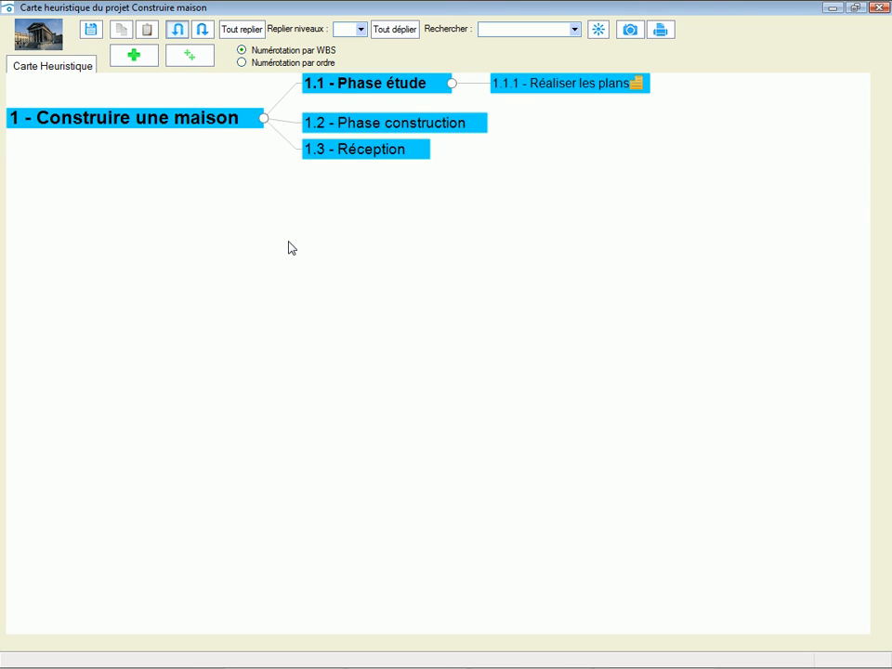
{"action": "key", "text": "ctrl+v"}
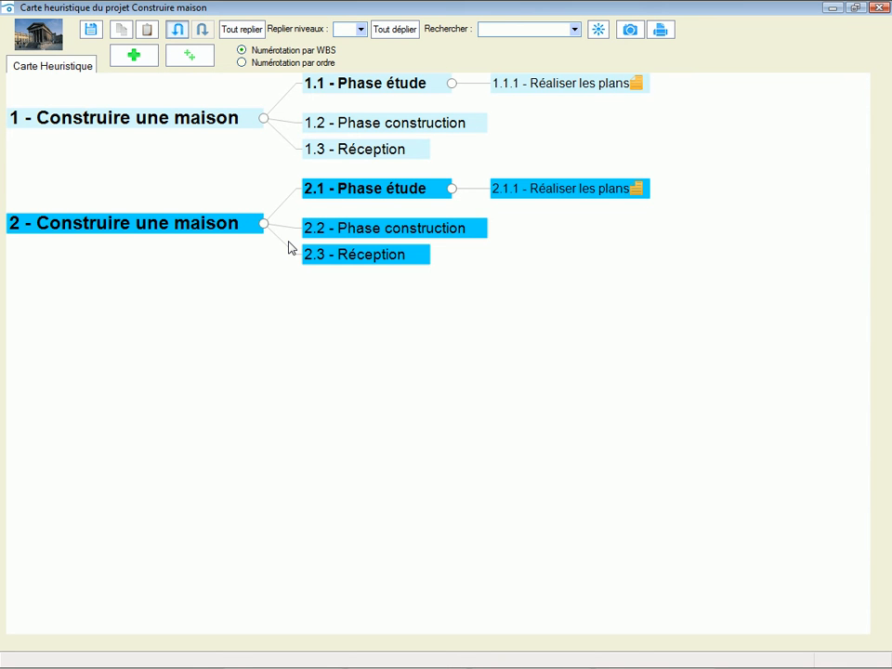
{"action": "left_click", "coordinate": [178, 31]}
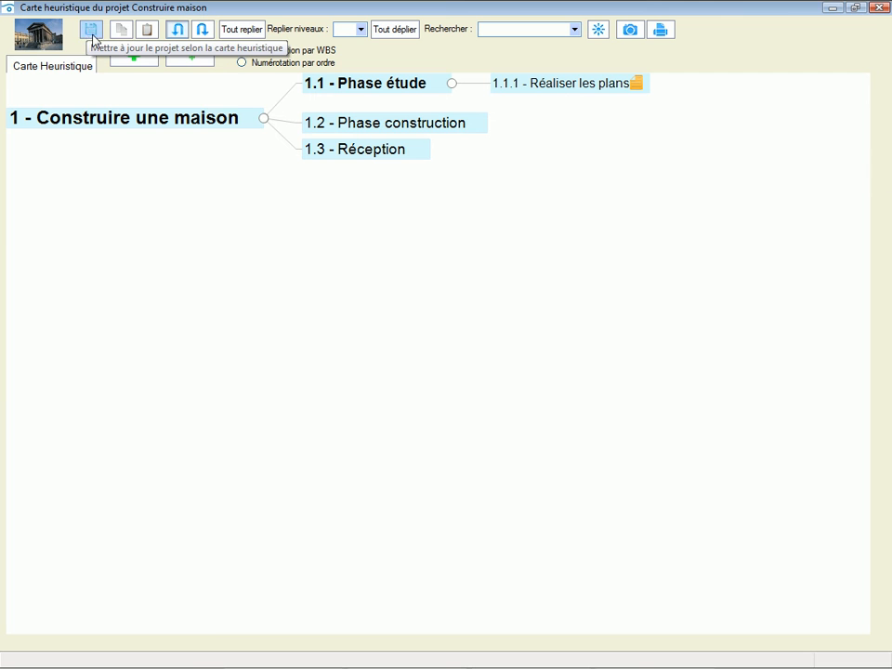
- Close the heuristic map while updating the project according to it, and undo the project update
{"action": "left_click", "coordinate": [878, 10]}
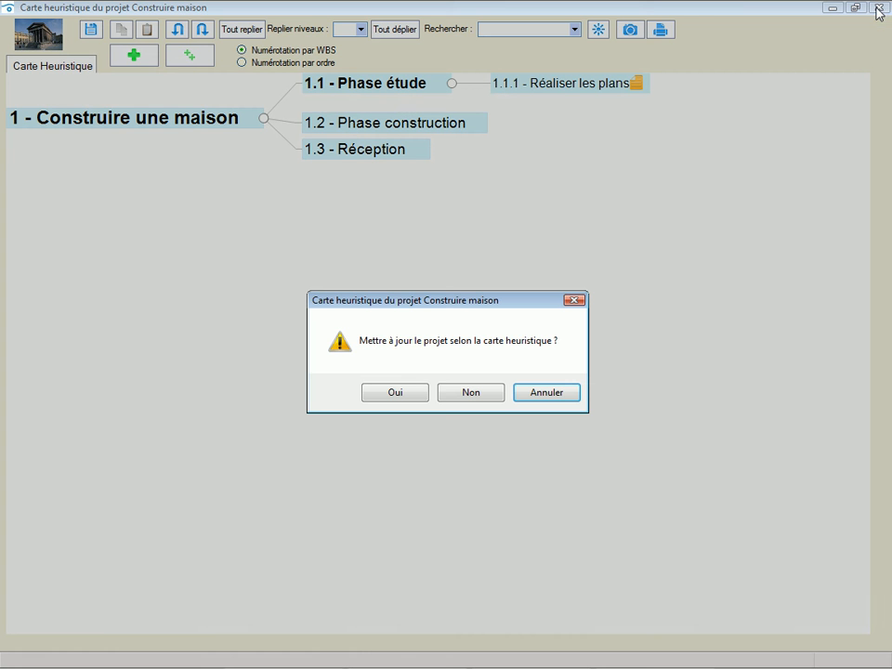
{"action": "left_click", "coordinate": [391, 395]}
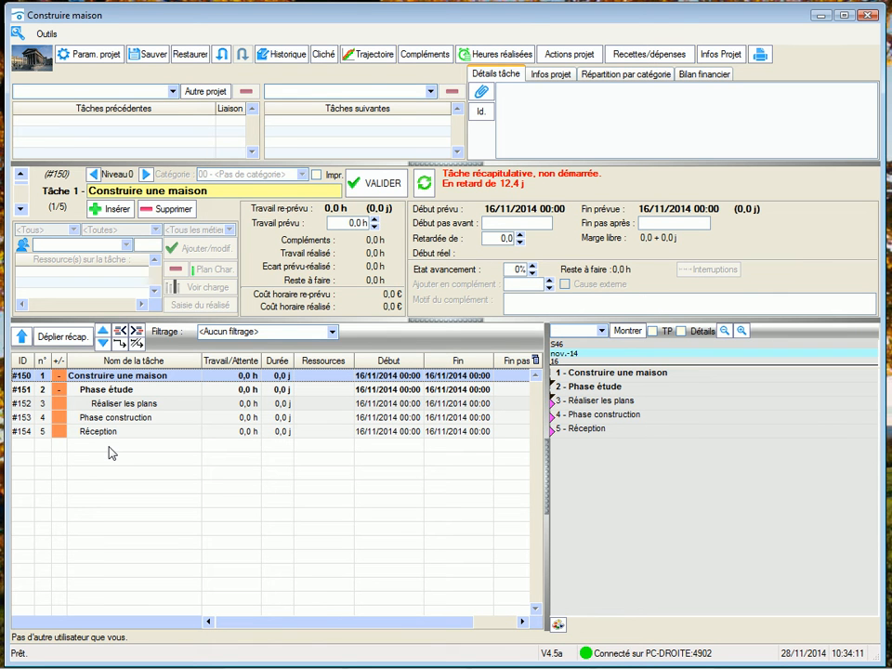
{"action": "left_click", "coordinate": [223, 58]}
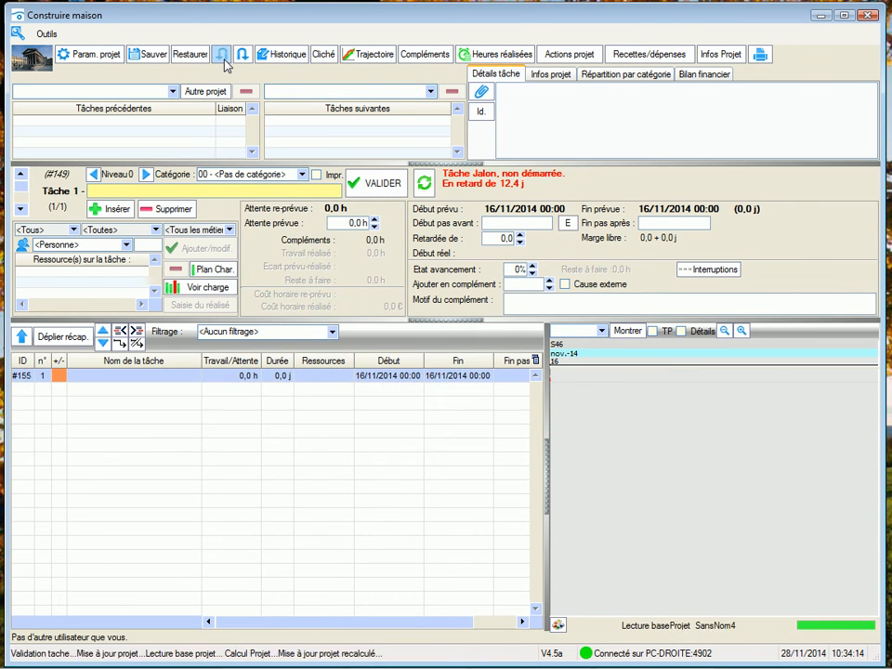
{"action": "left_click", "coordinate": [225, 61]}
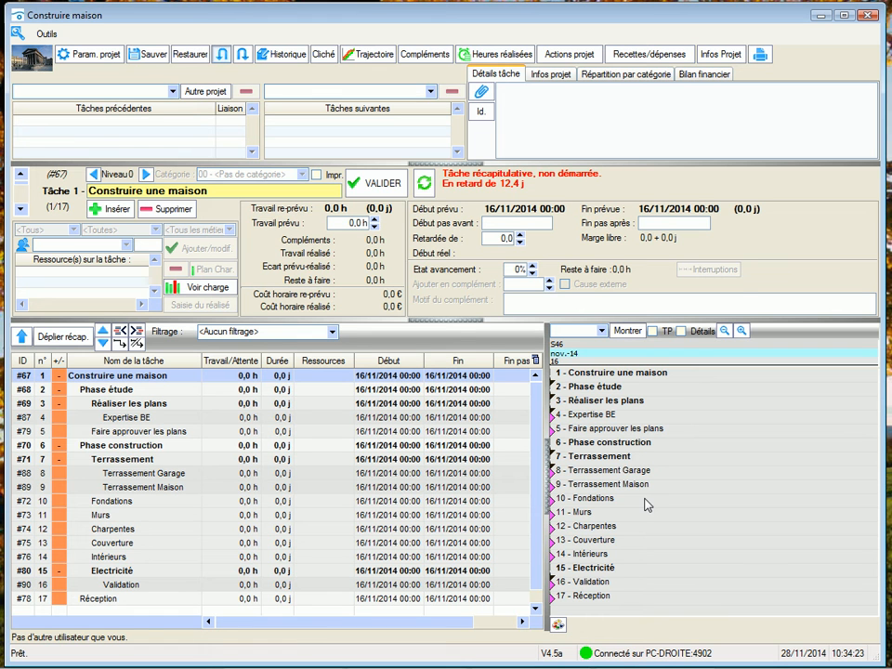
- Assign 40 h of planned work and resource IBU to all tasks at once, and link all tasks in finish-to-start sequence
{"action": "left_click", "coordinate": [116, 395]}
{"action": "key", "text": "ctrl+a"}
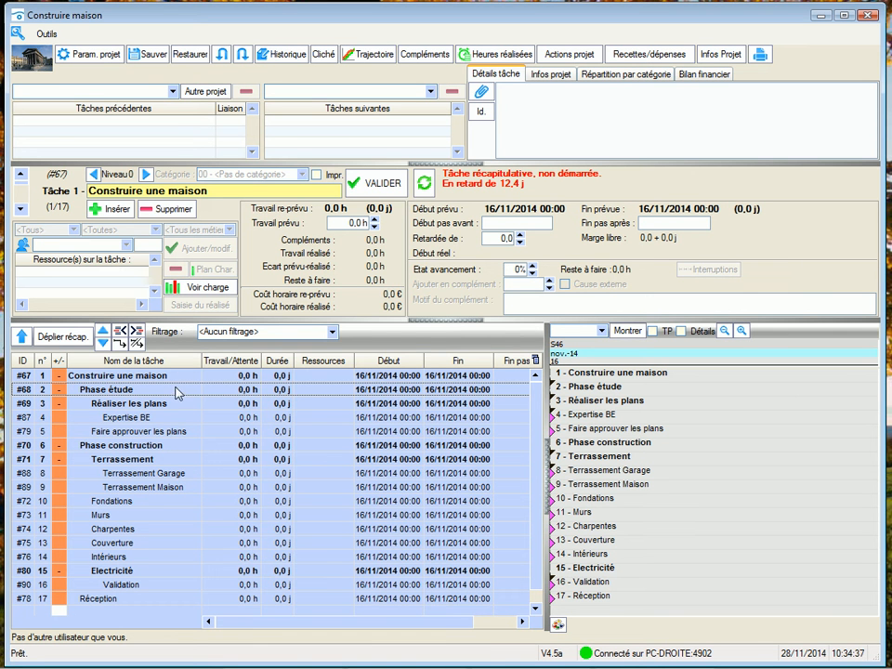
{"action": "right_click", "coordinate": [176, 390]}
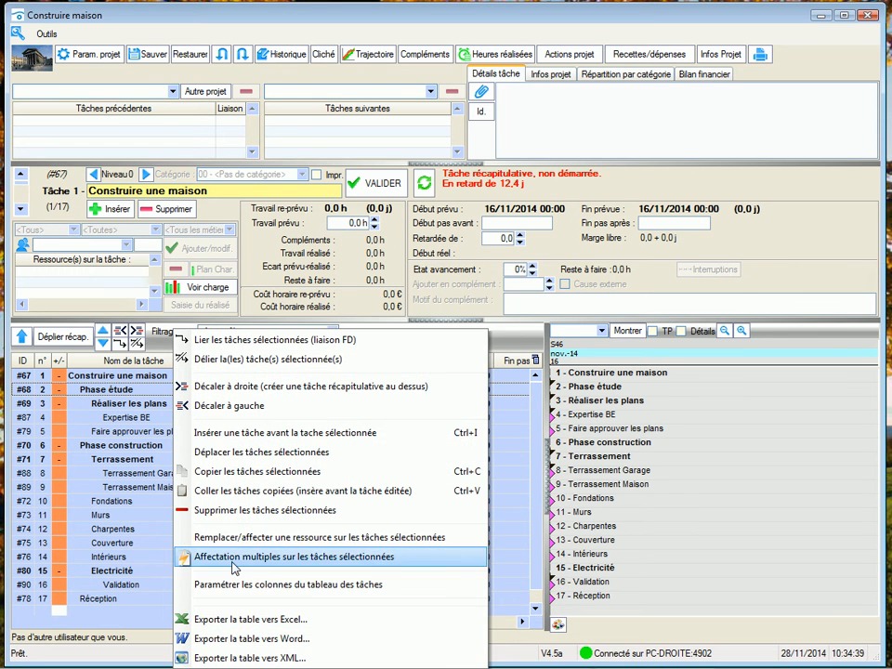
{"action": "left_click", "coordinate": [186, 557]}
{"action": "left_click", "coordinate": [296, 264]}
{"action": "type", "text": "40"}
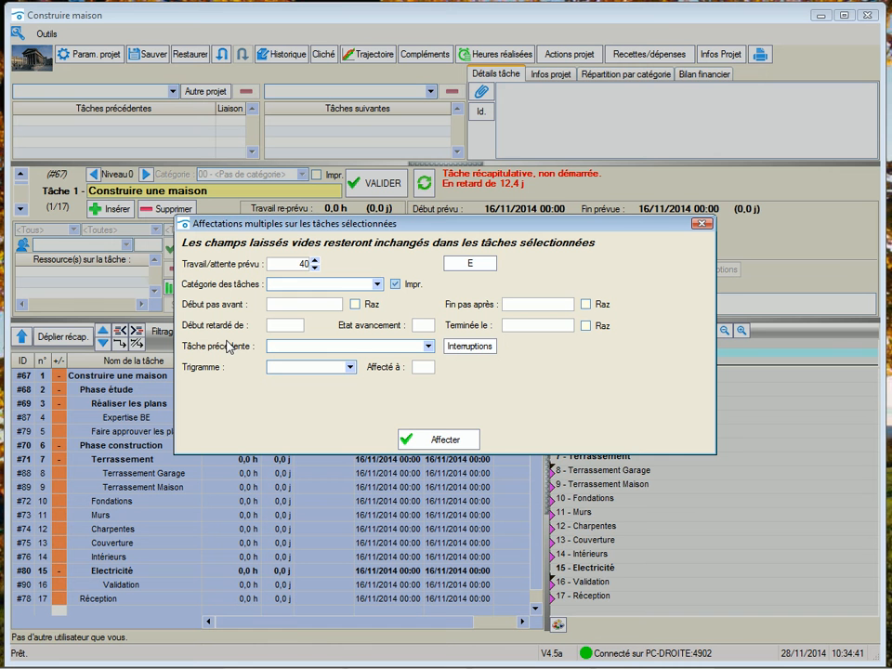
{"action": "left_click", "coordinate": [350, 367]}
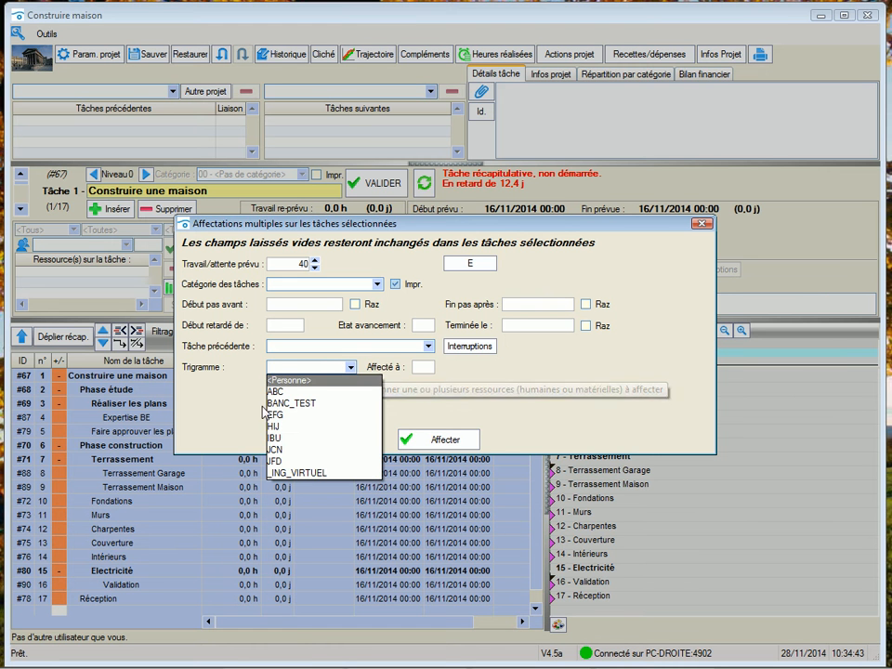
{"action": "left_click", "coordinate": [274, 437]}
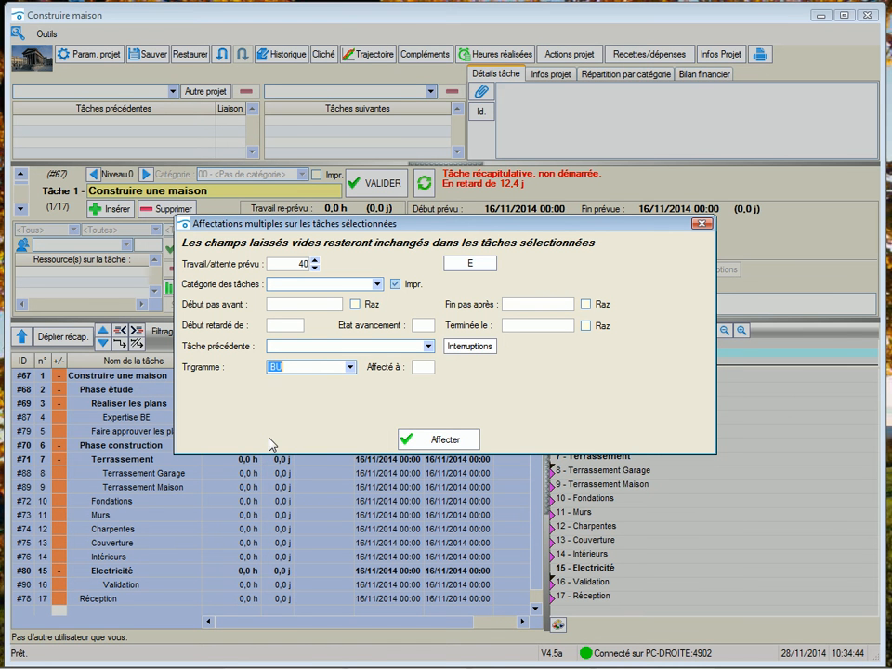
{"action": "left_click", "coordinate": [424, 440]}
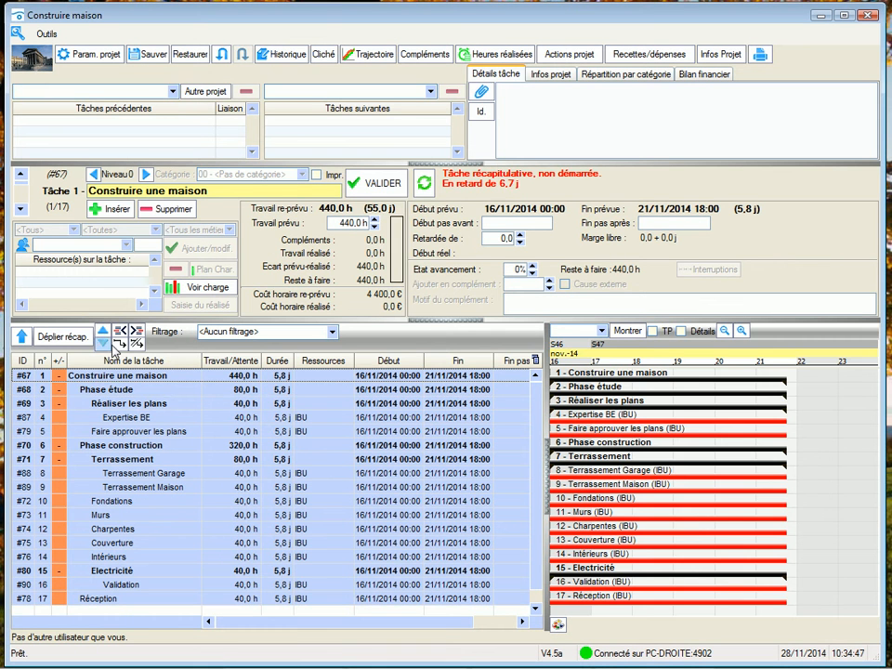
{"action": "key", "text": "ctrl+a"}
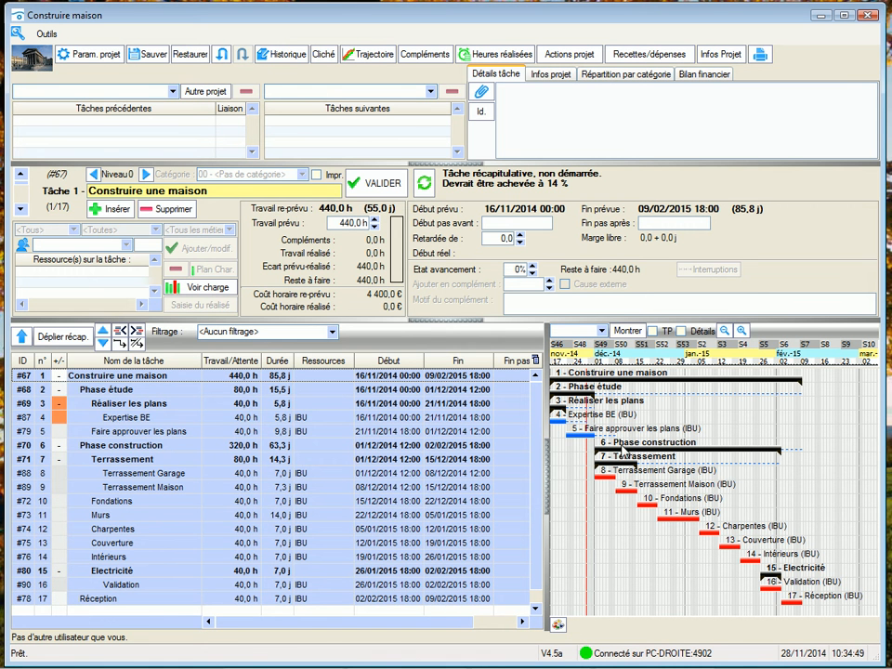
- Set the planned work of the task "Réception" to 0 h and its "Fin pas après" date to 06/02/2015 19:00
{"action": "left_click", "coordinate": [98, 600]}
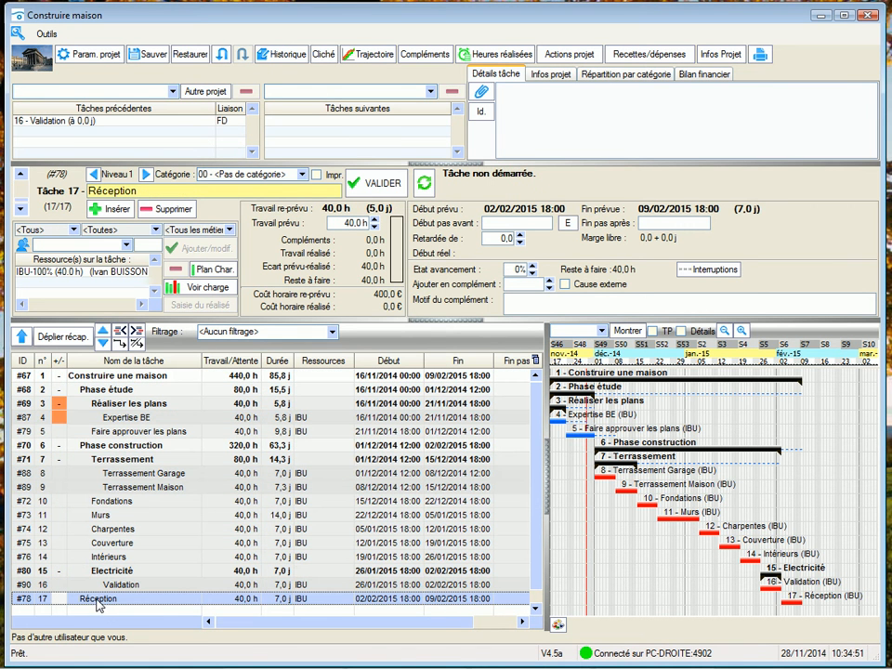
{"action": "double_click", "coordinate": [348, 223]}
{"action": "type", "text": "0"}
{"action": "key", "text": "Return"}
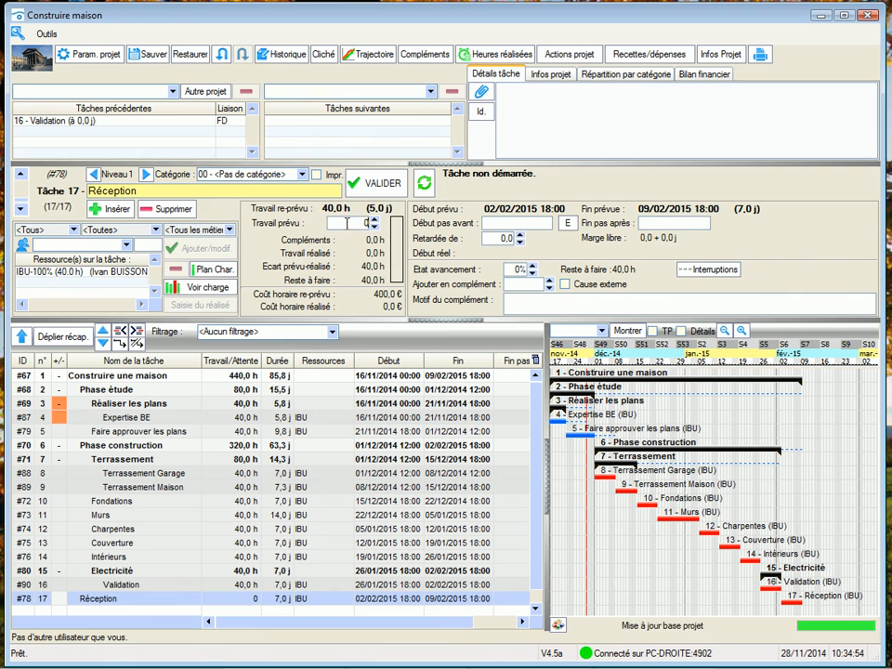
{"action": "double_click", "coordinate": [696, 221]}
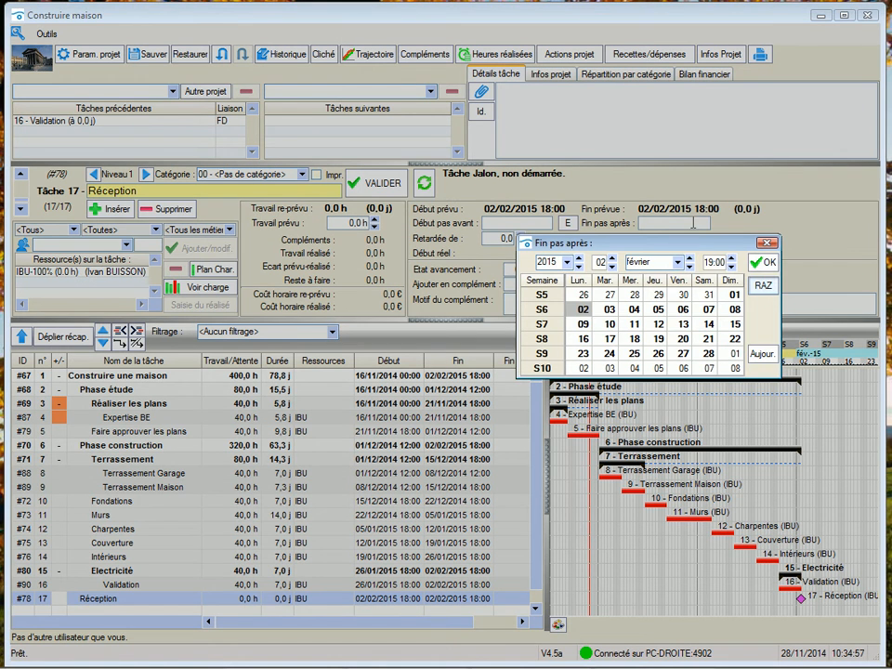
{"action": "left_click", "coordinate": [688, 312]}
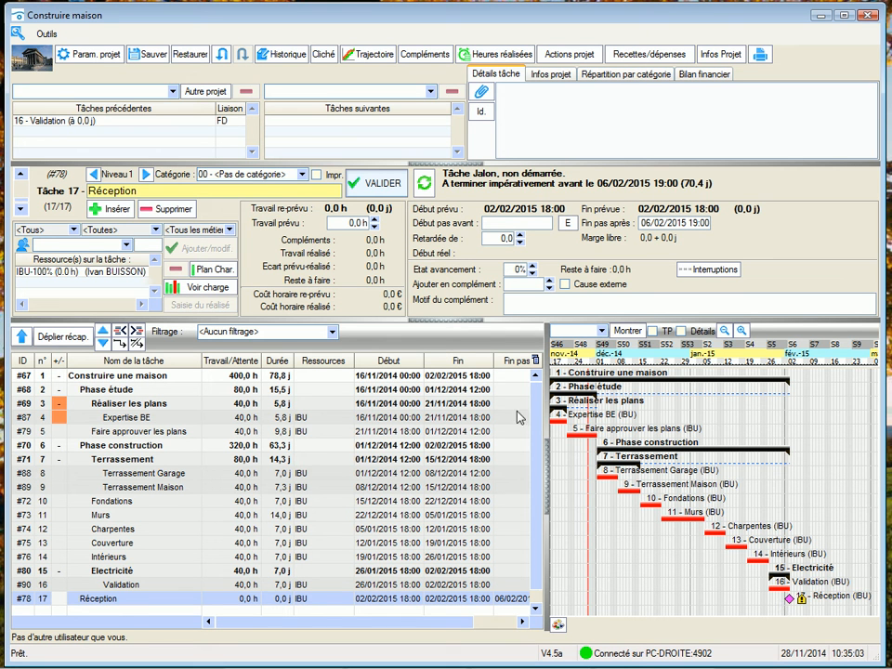
- Reopen the project's heuristic map, view its global map overview, and close the overview
{"action": "left_click", "coordinate": [41, 36]}
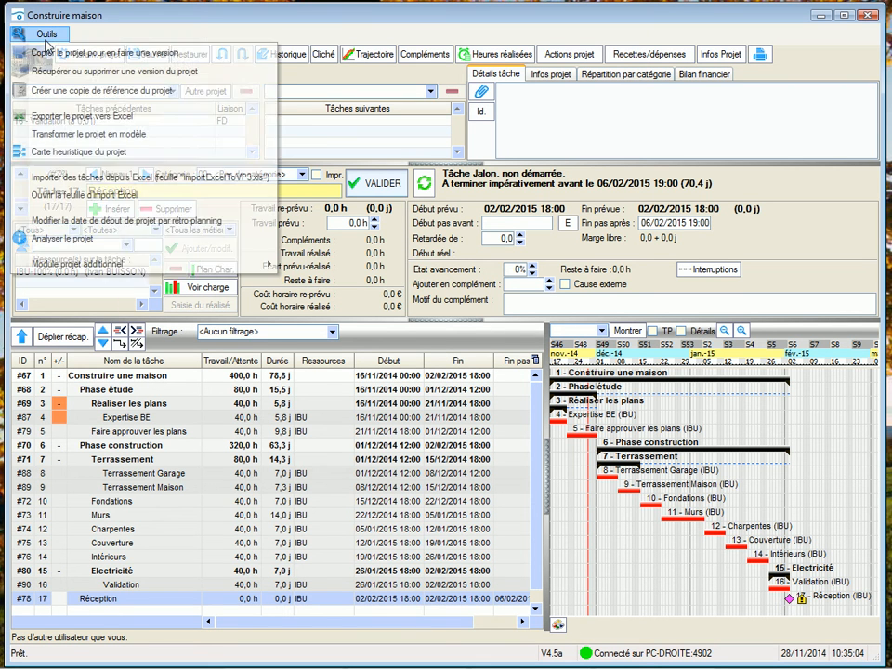
{"action": "left_click", "coordinate": [81, 153]}
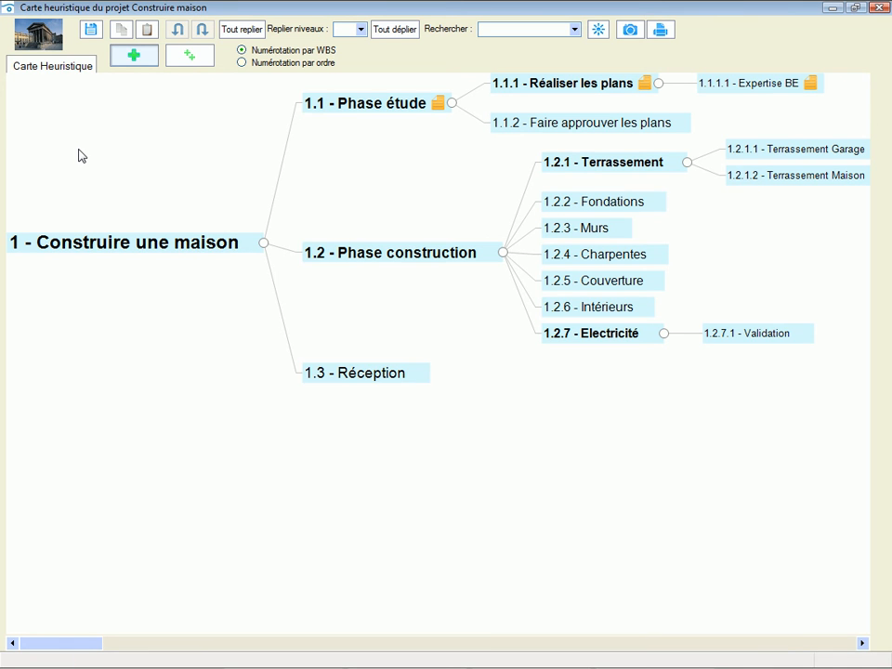
{"action": "left_click", "coordinate": [599, 31]}
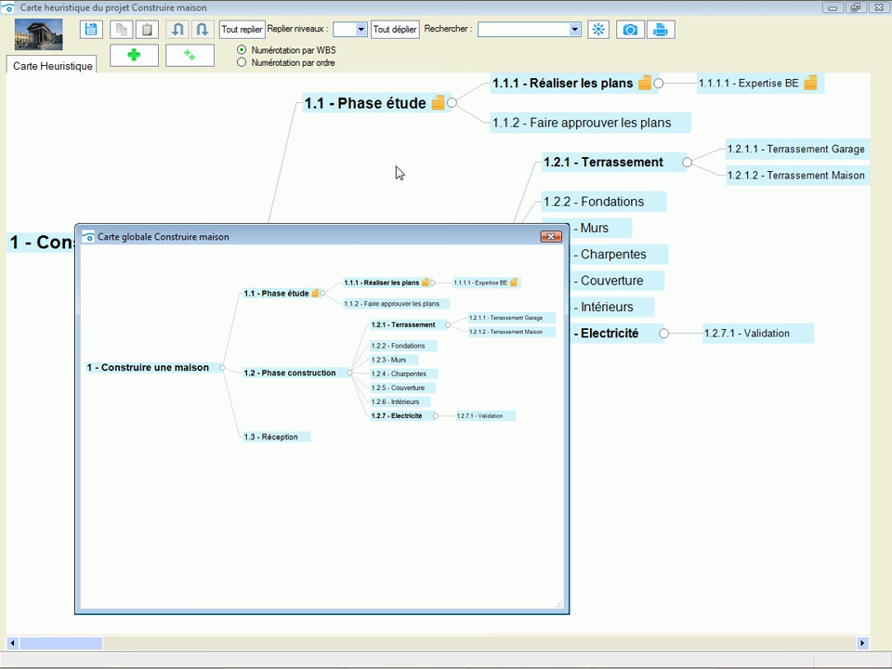
{"action": "left_click", "coordinate": [553, 236]}
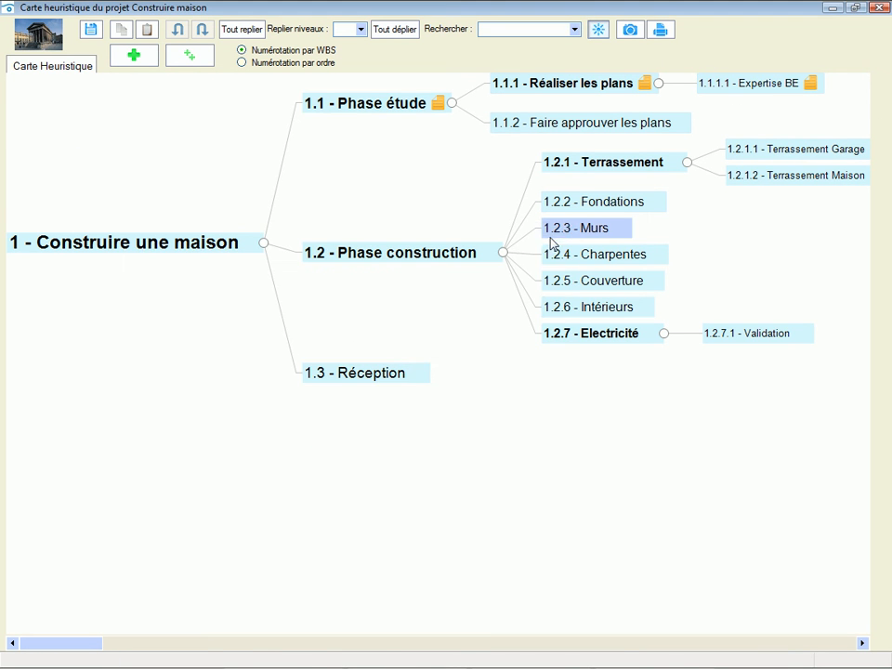
- Preview the heuristic map's printout on a single page, enlarge the preview to full screen, and close it
{"action": "left_click", "coordinate": [666, 34]}
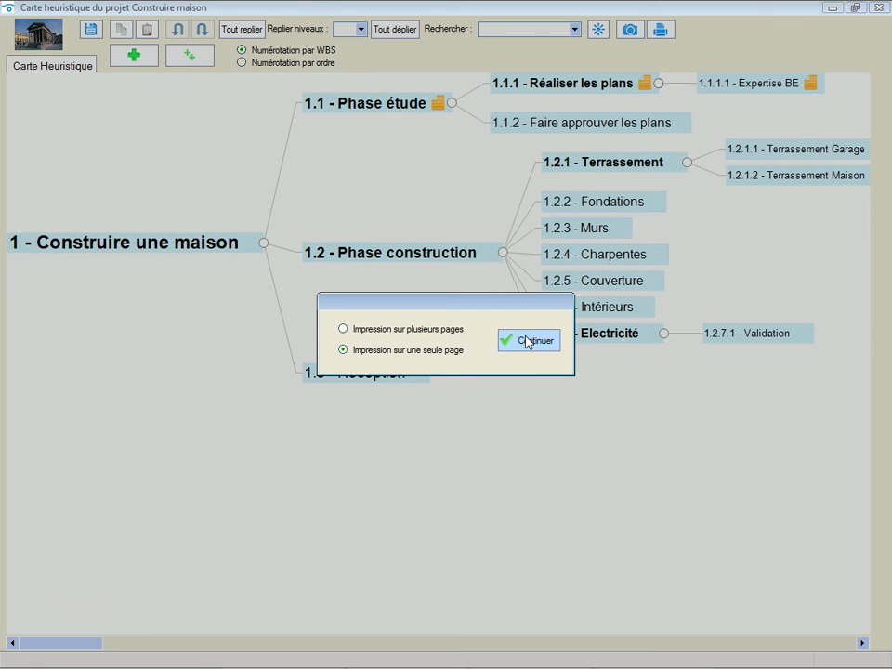
{"action": "left_click", "coordinate": [528, 341]}
{"action": "left_click", "coordinate": [266, 322]}
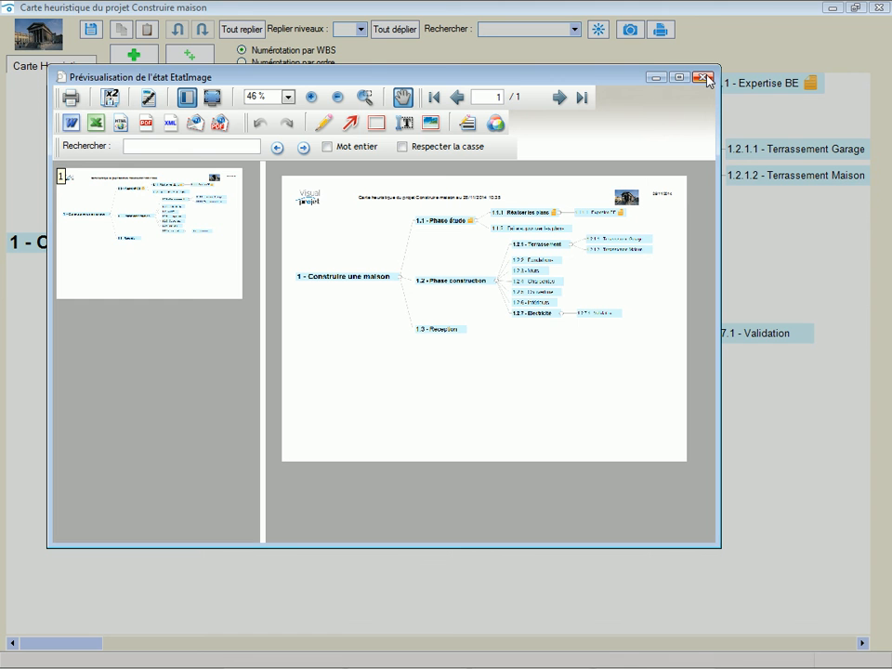
{"action": "double_click", "coordinate": [612, 78]}
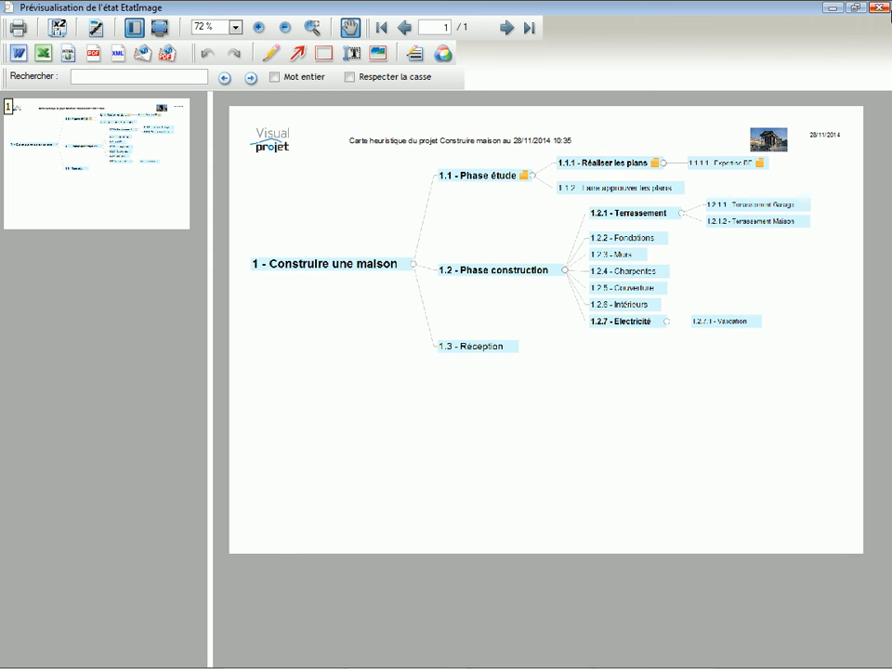
{"action": "left_click", "coordinate": [878, 7]}
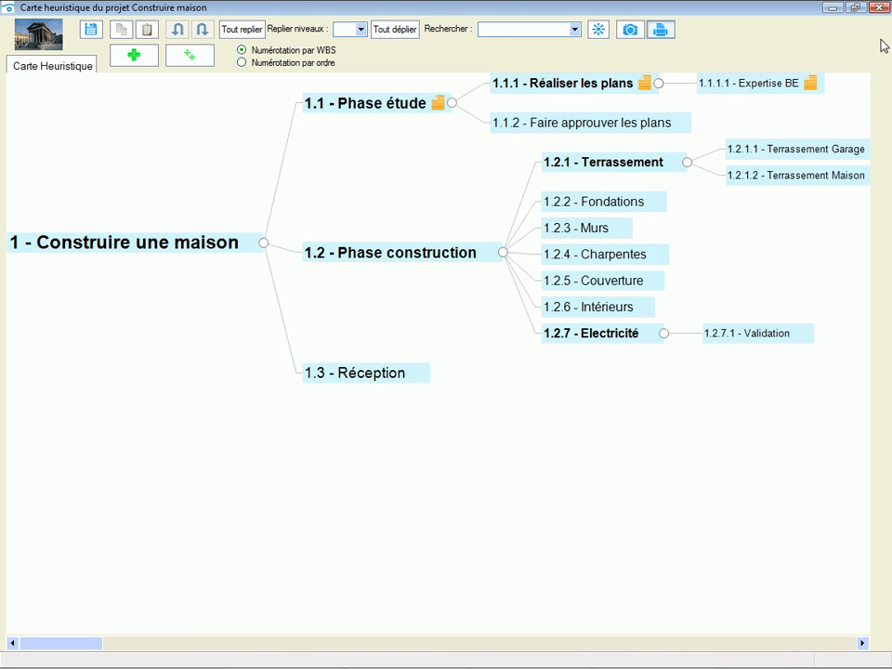
- Examine the properties of the element "Réaliser les plans" with the additional information expanded, and close them
{"action": "double_click", "coordinate": [569, 92]}
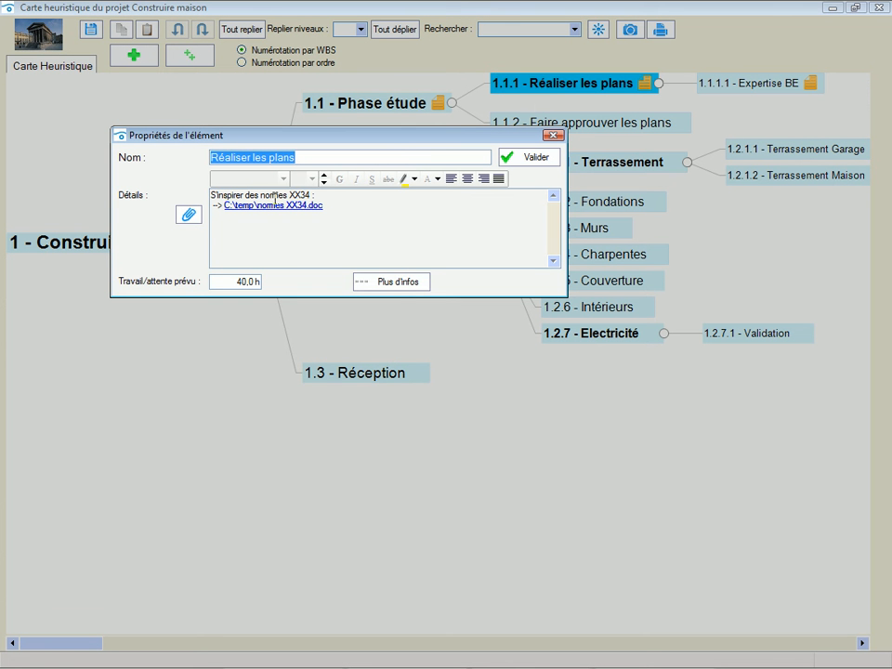
{"action": "left_click", "coordinate": [394, 286]}
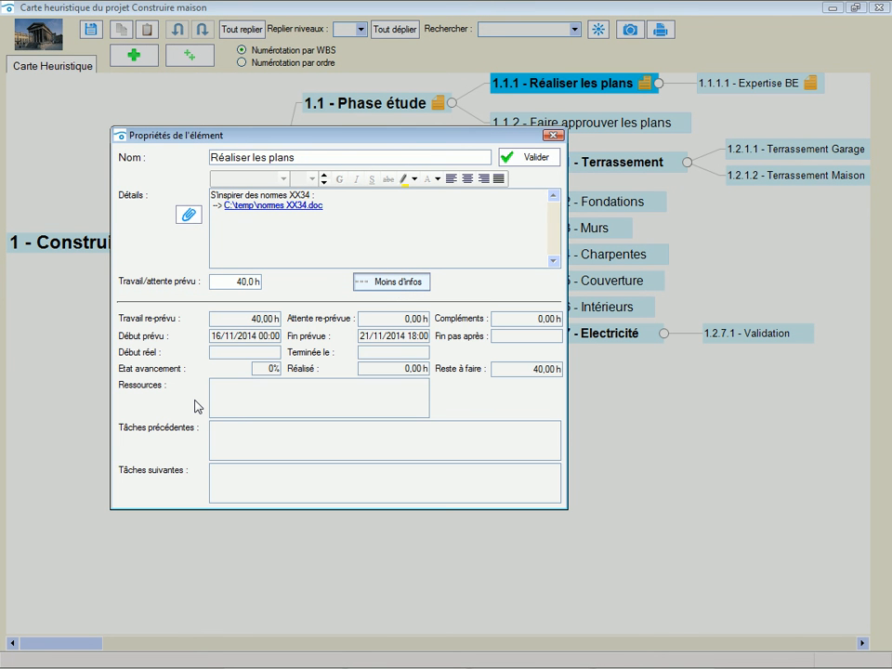
{"action": "left_click", "coordinate": [555, 136]}
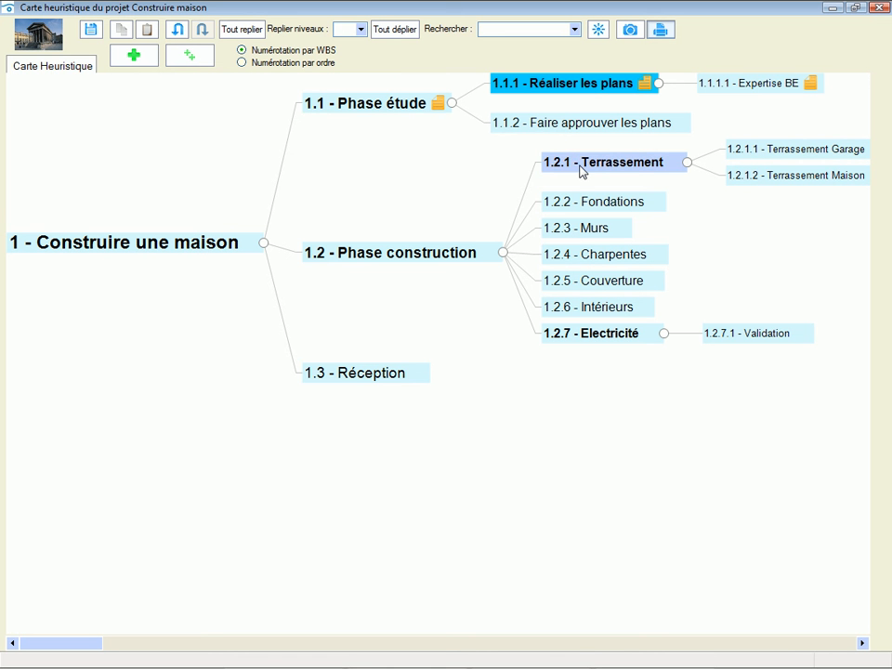
- Examine the properties of "Terrassement" and "Charpentes", and close the heuristic map without updating the project
{"action": "left_click", "coordinate": [582, 166]}
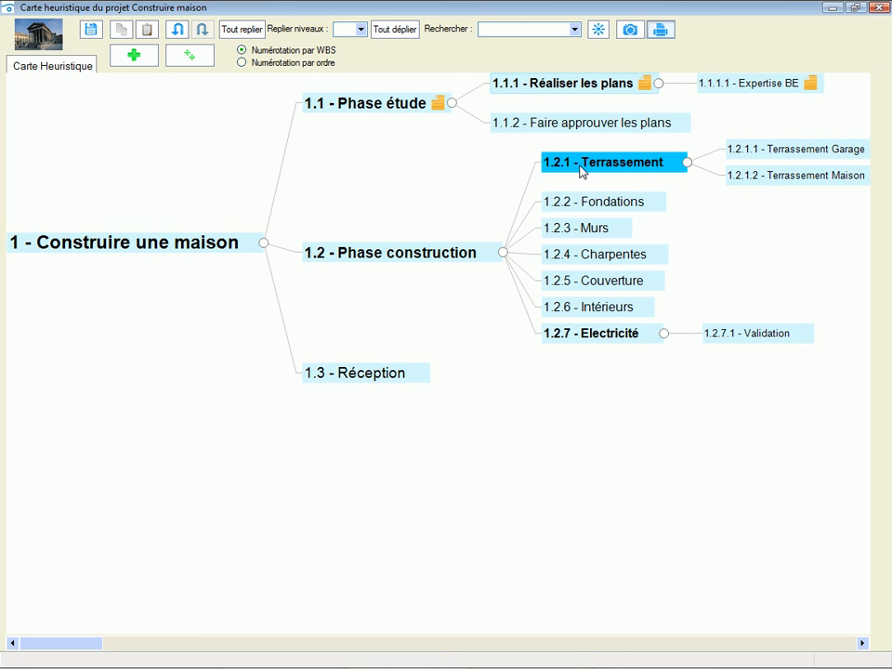
{"action": "double_click", "coordinate": [582, 170]}
{"action": "left_click", "coordinate": [555, 136]}
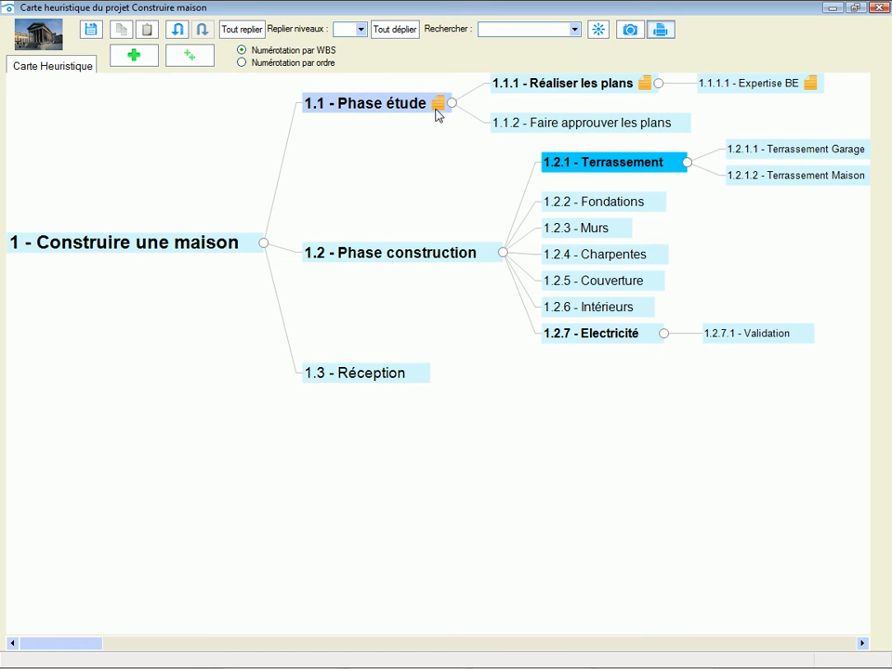
{"action": "double_click", "coordinate": [568, 256]}
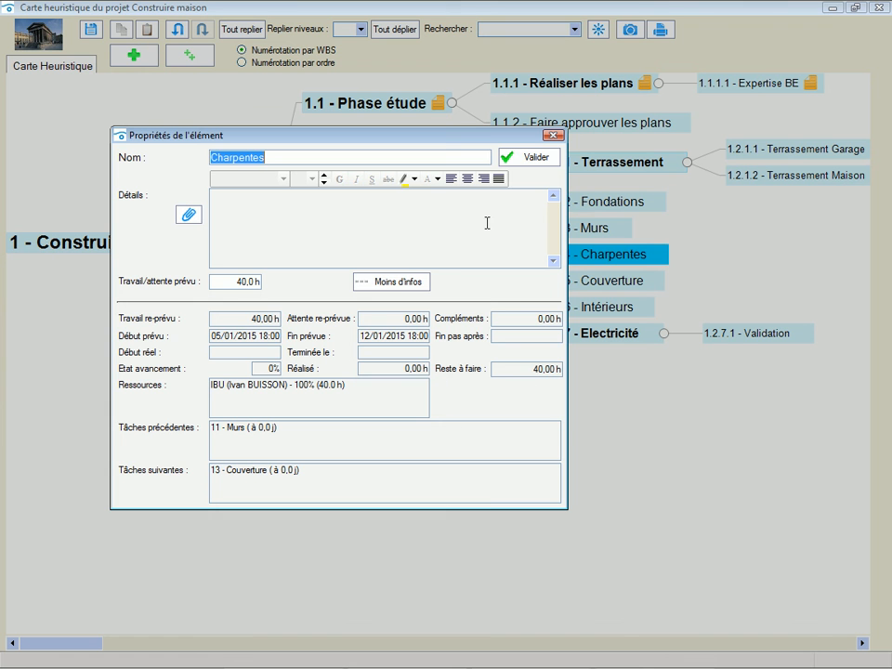
{"action": "left_click", "coordinate": [554, 136]}
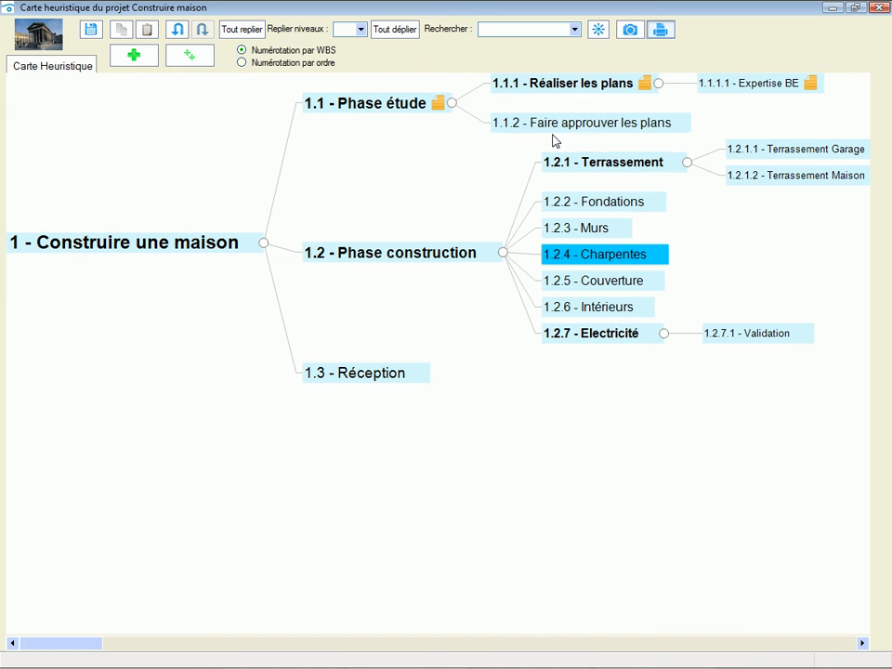
{"action": "left_click", "coordinate": [878, 9]}
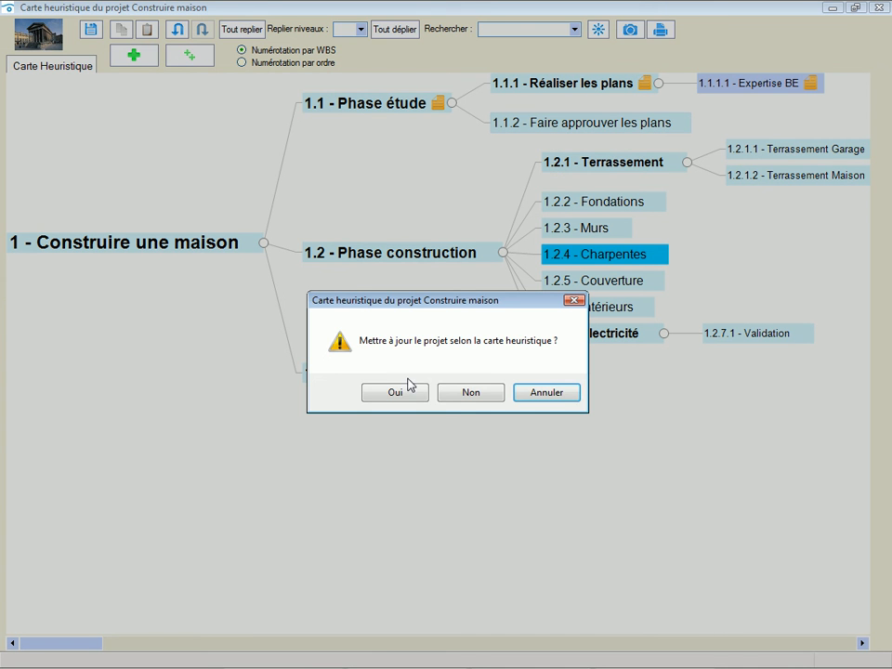
{"action": "left_click", "coordinate": [468, 395]}
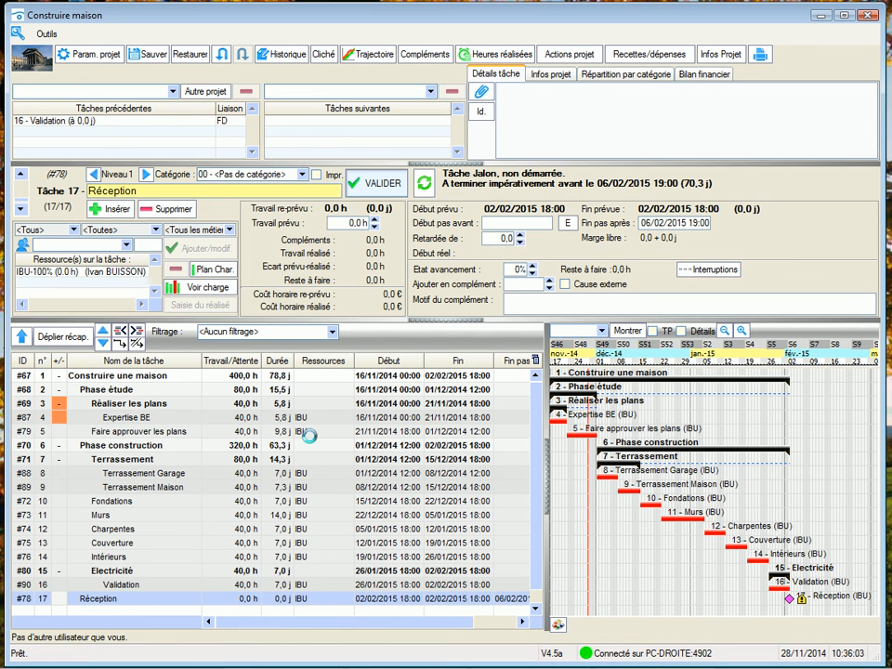